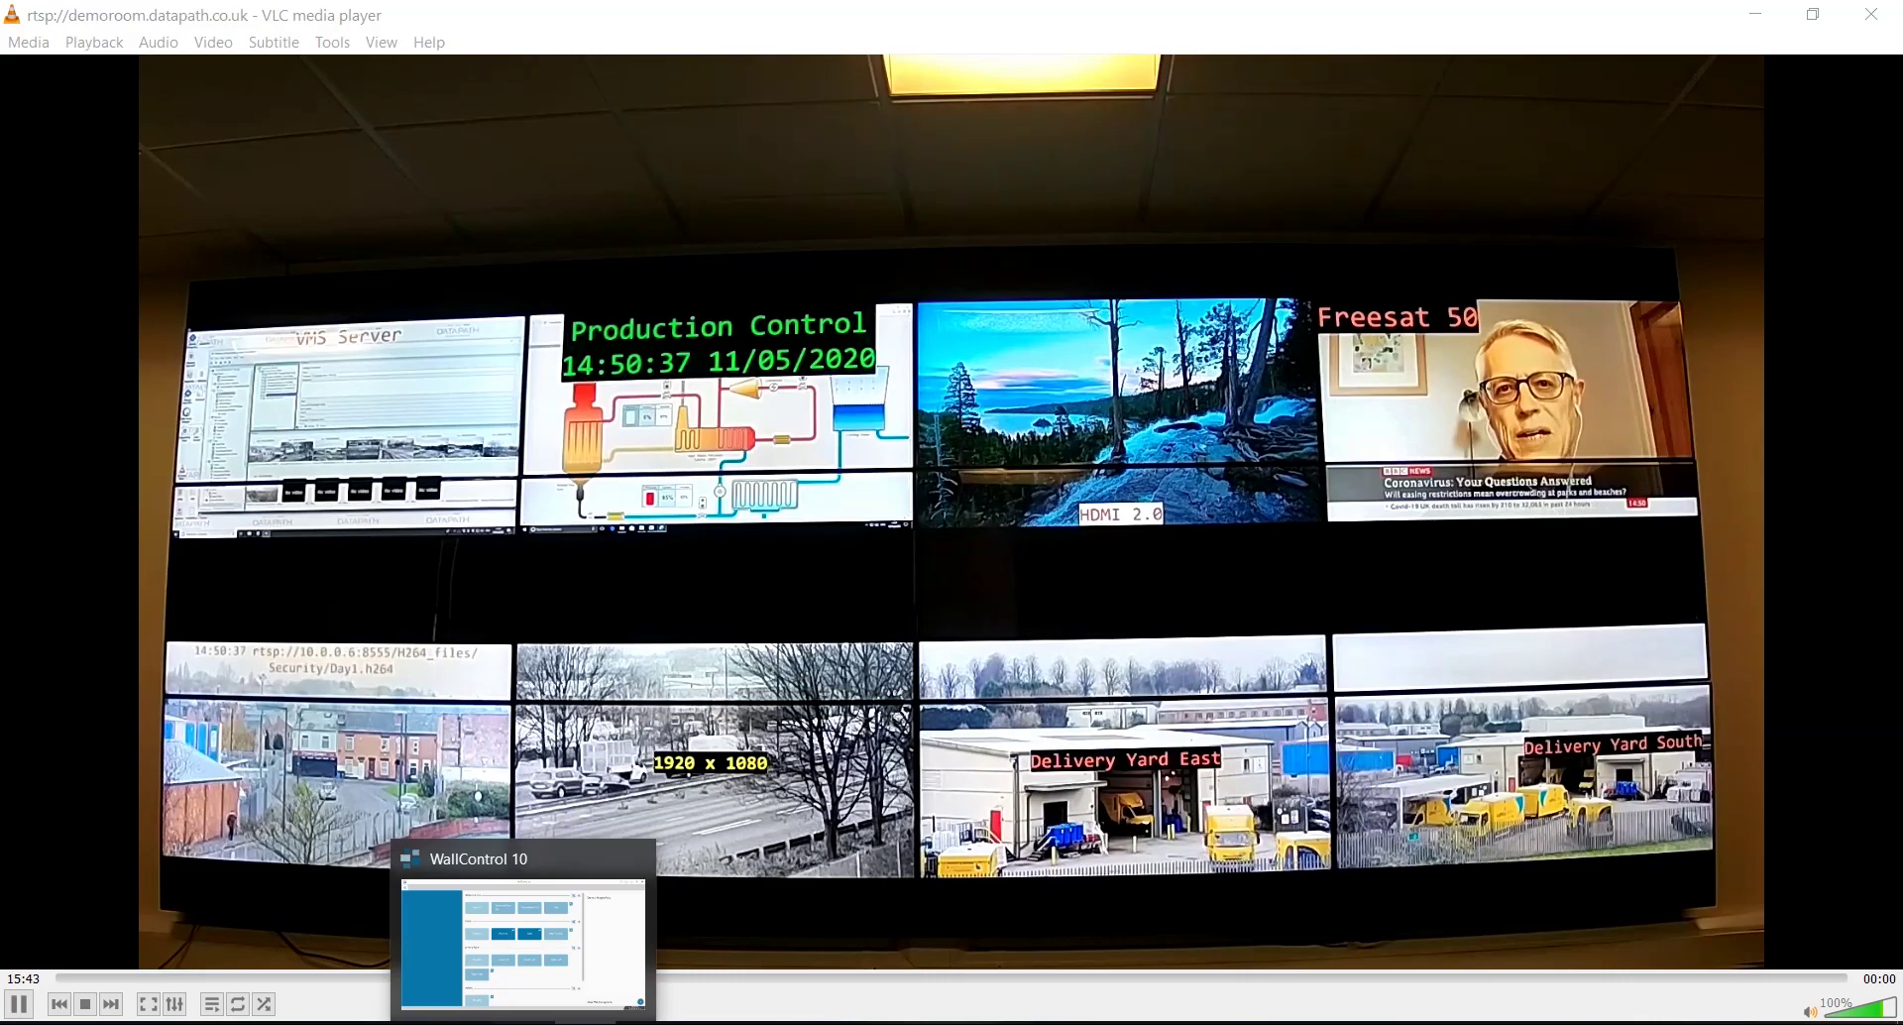
Step: Open the Command Room 4x3 wall and scroll the Sources list to Milestone Server
click(524, 941)
click(806, 220)
click(85, 509)
scroll(238, 493, down, 1)
scroll(229, 498, down, 1)
scroll(210, 508, down, 1)
scroll(204, 500, down, 3)
scroll(204, 497, up, 1)
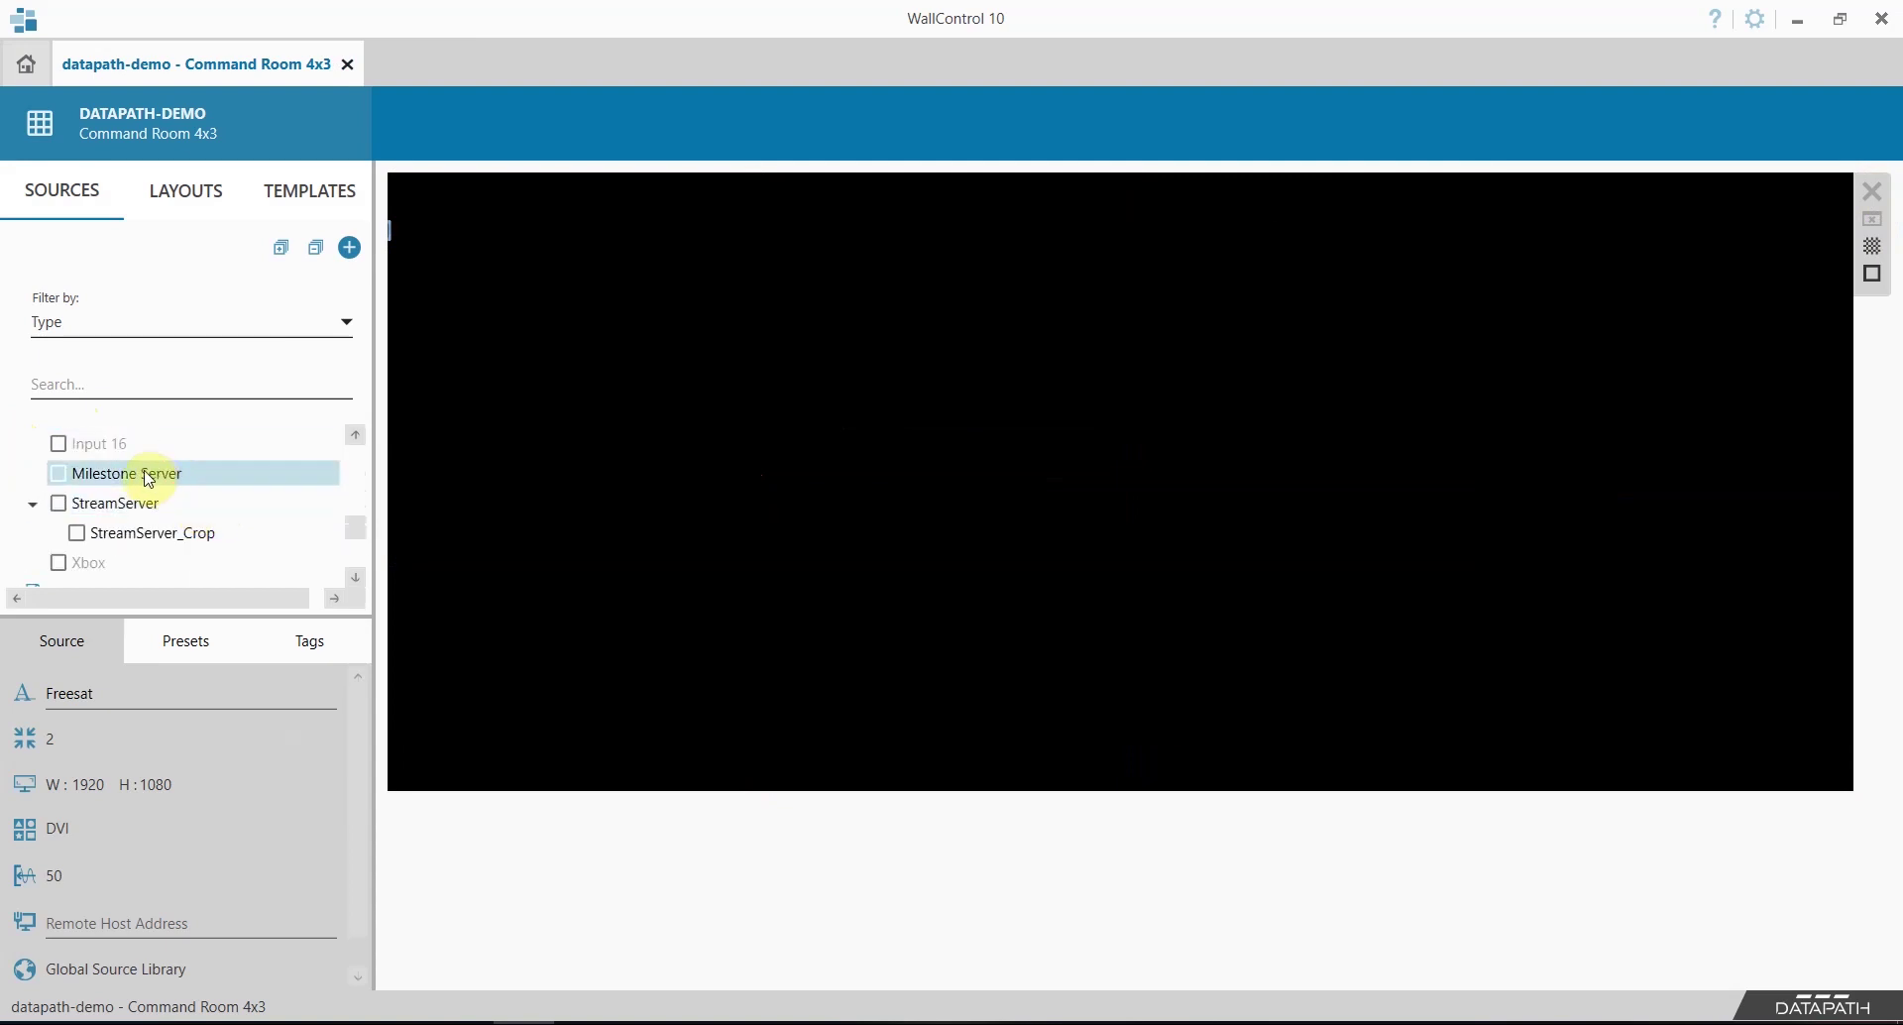
Step: Place a Milestone Server window on the wall and enlarge it across the upper area
click(109, 474)
drag(109, 474, 626, 267)
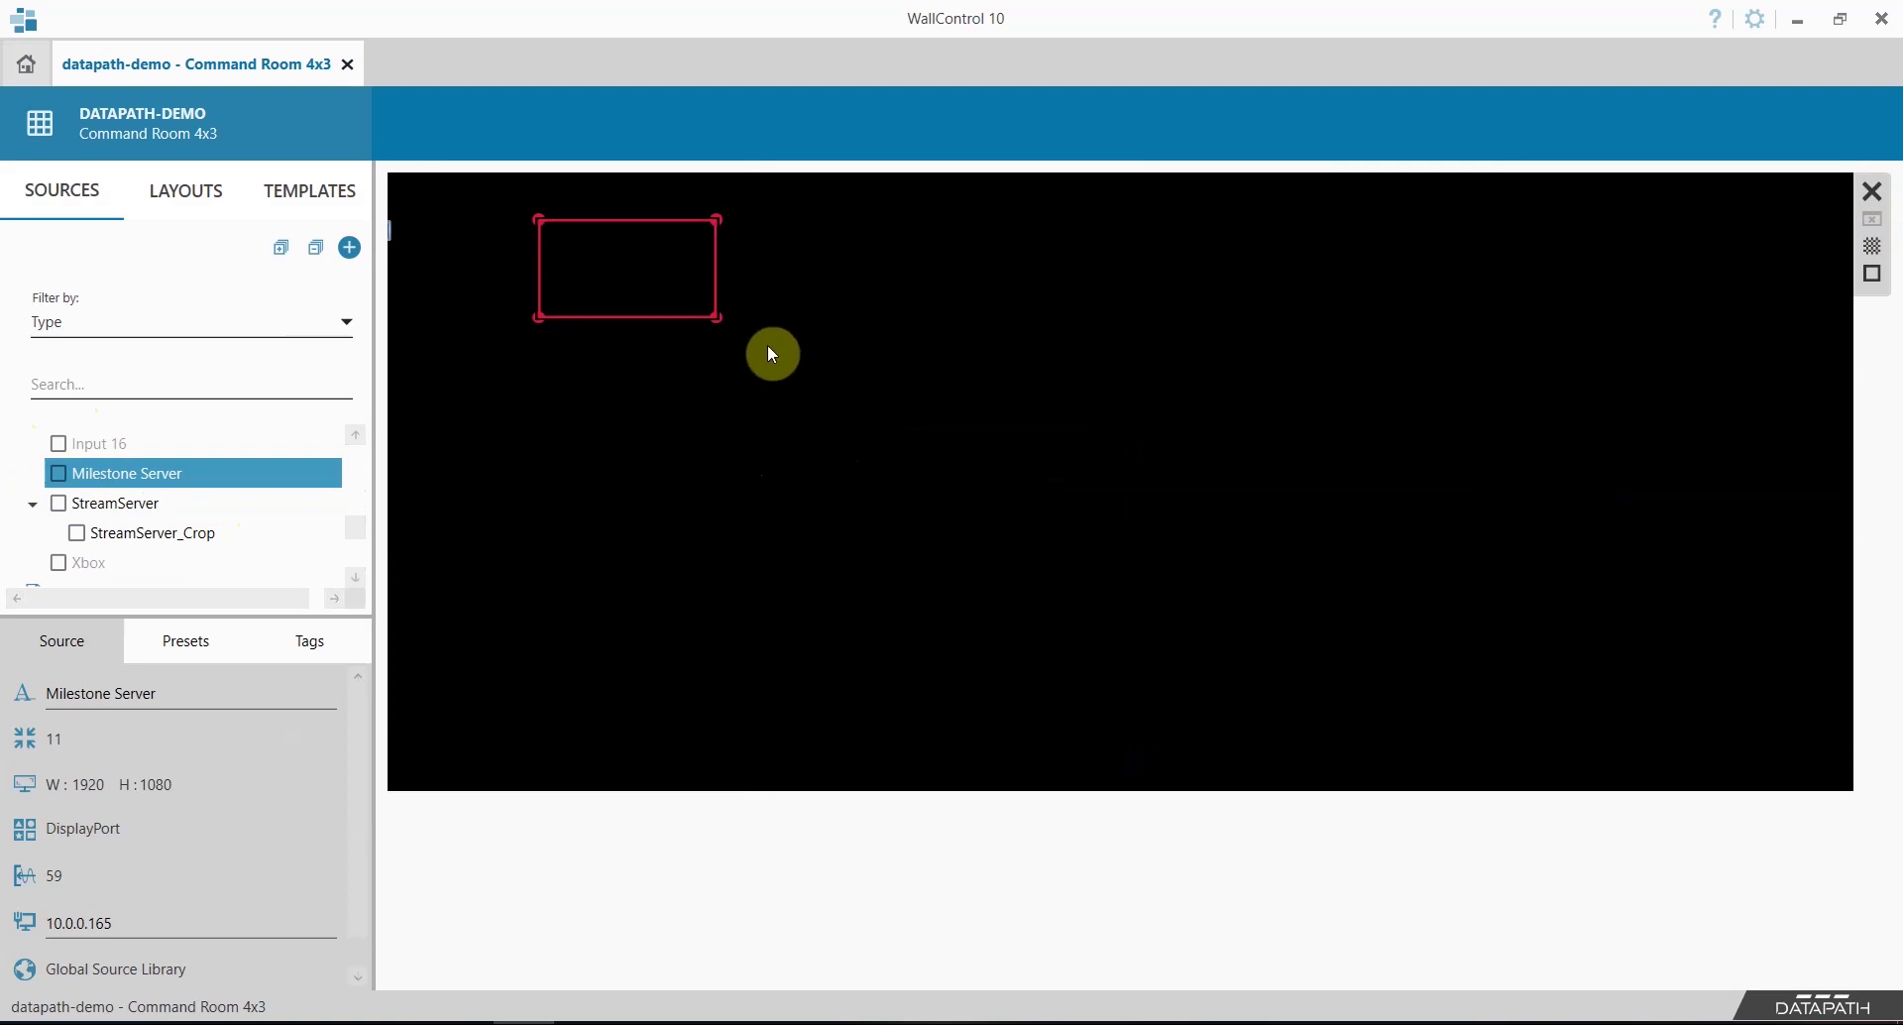
drag(723, 323, 1389, 598)
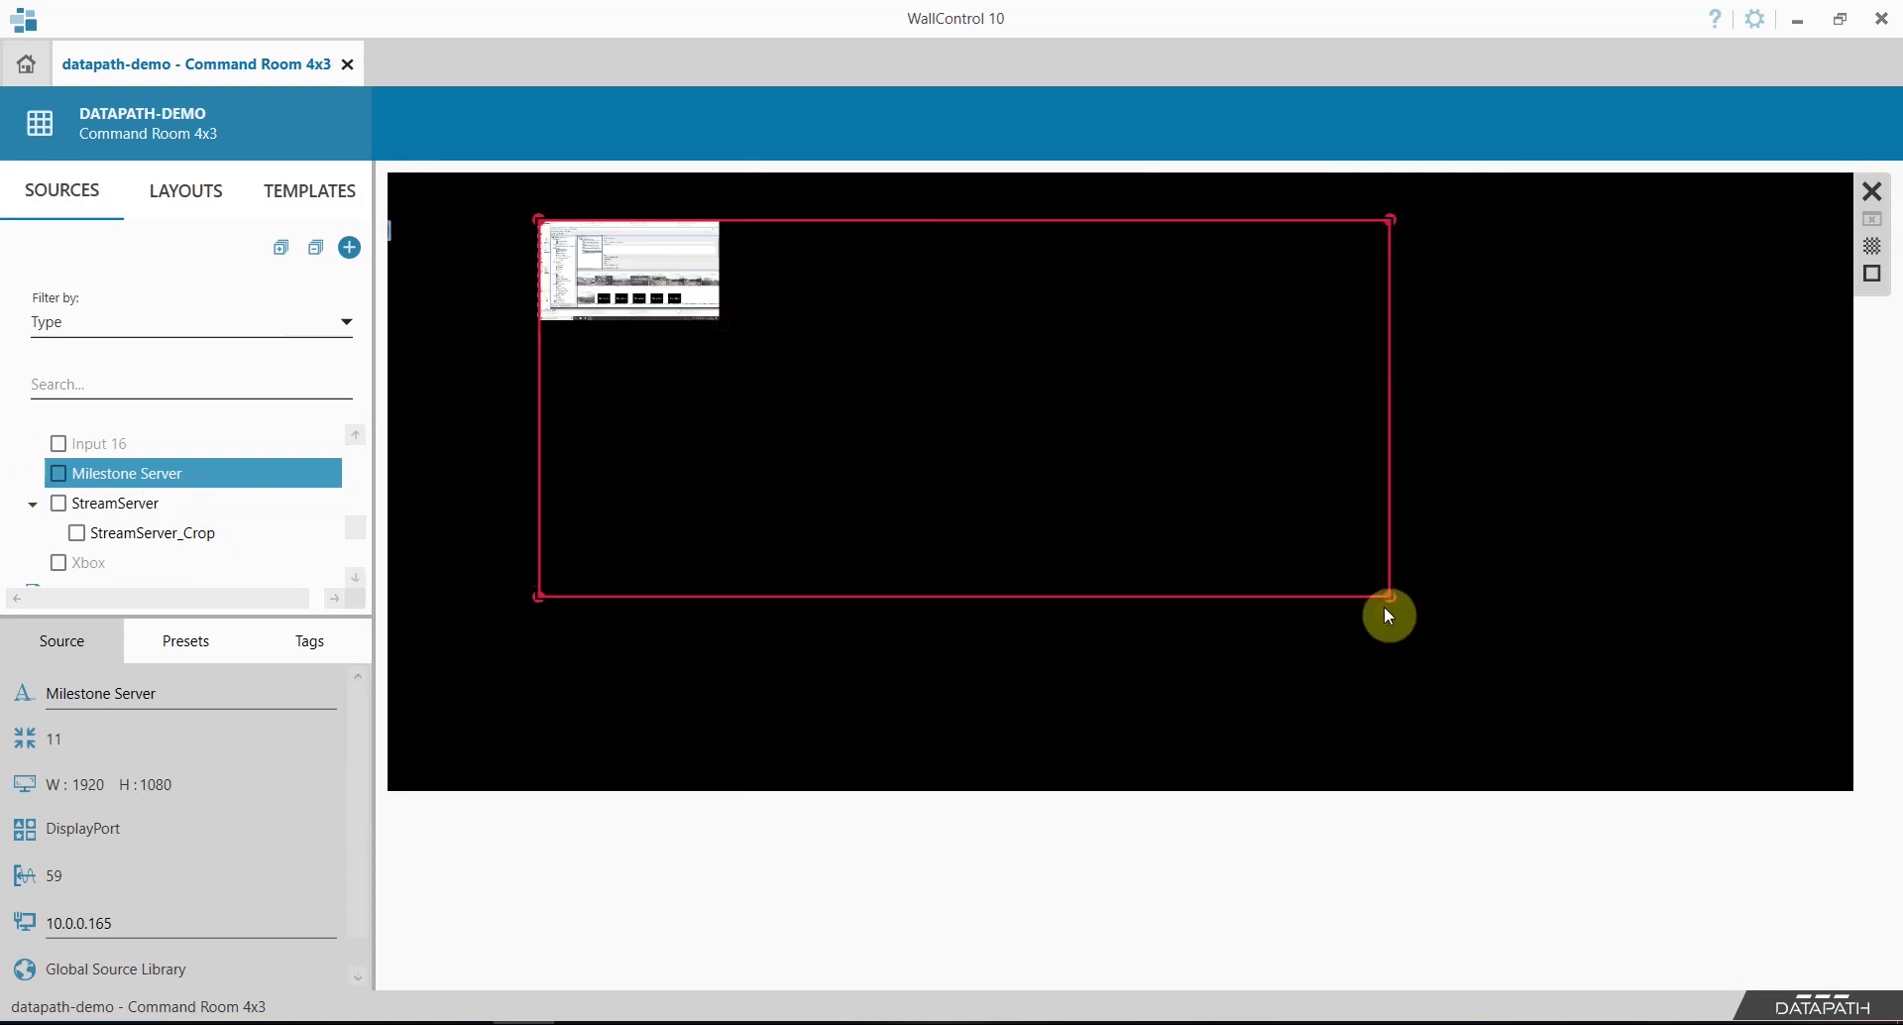
right_click(941, 369)
Step: Add an OSD label to the window reading 'VMS Server' followed by %SYSDATE%
click(817, 476)
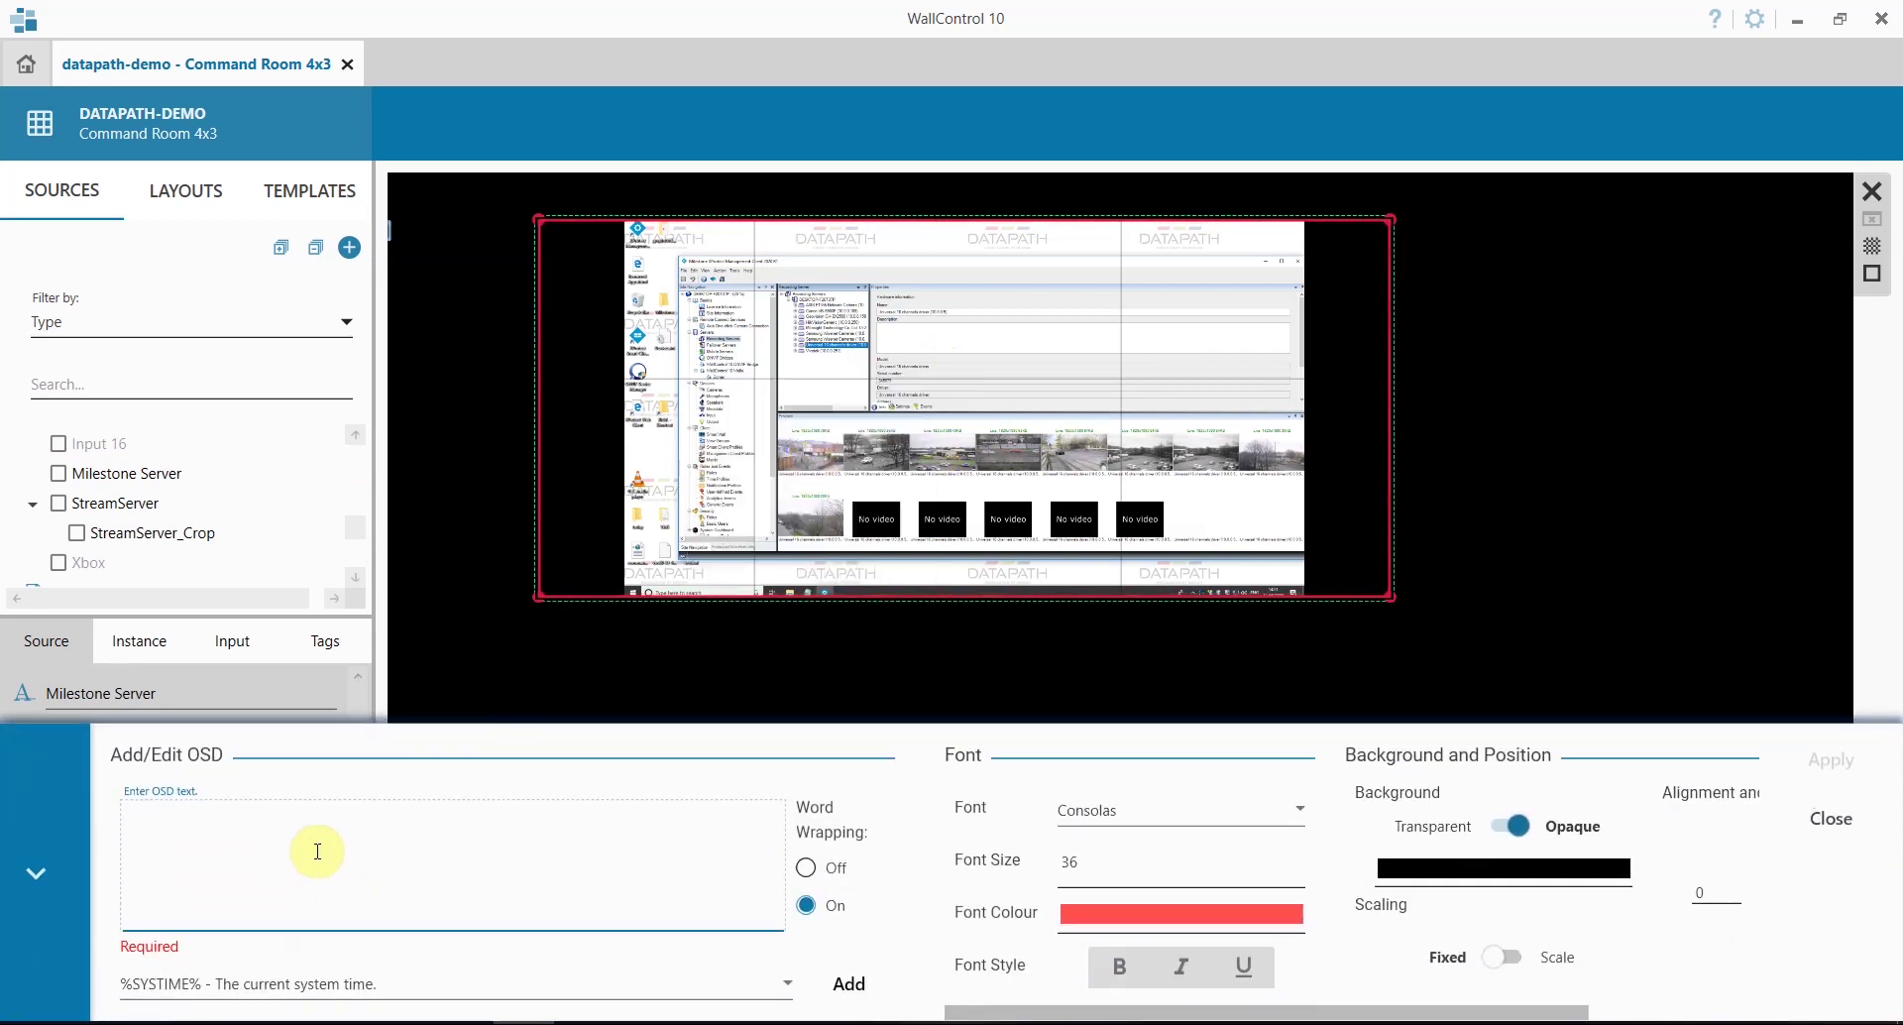
text(VMS Server)
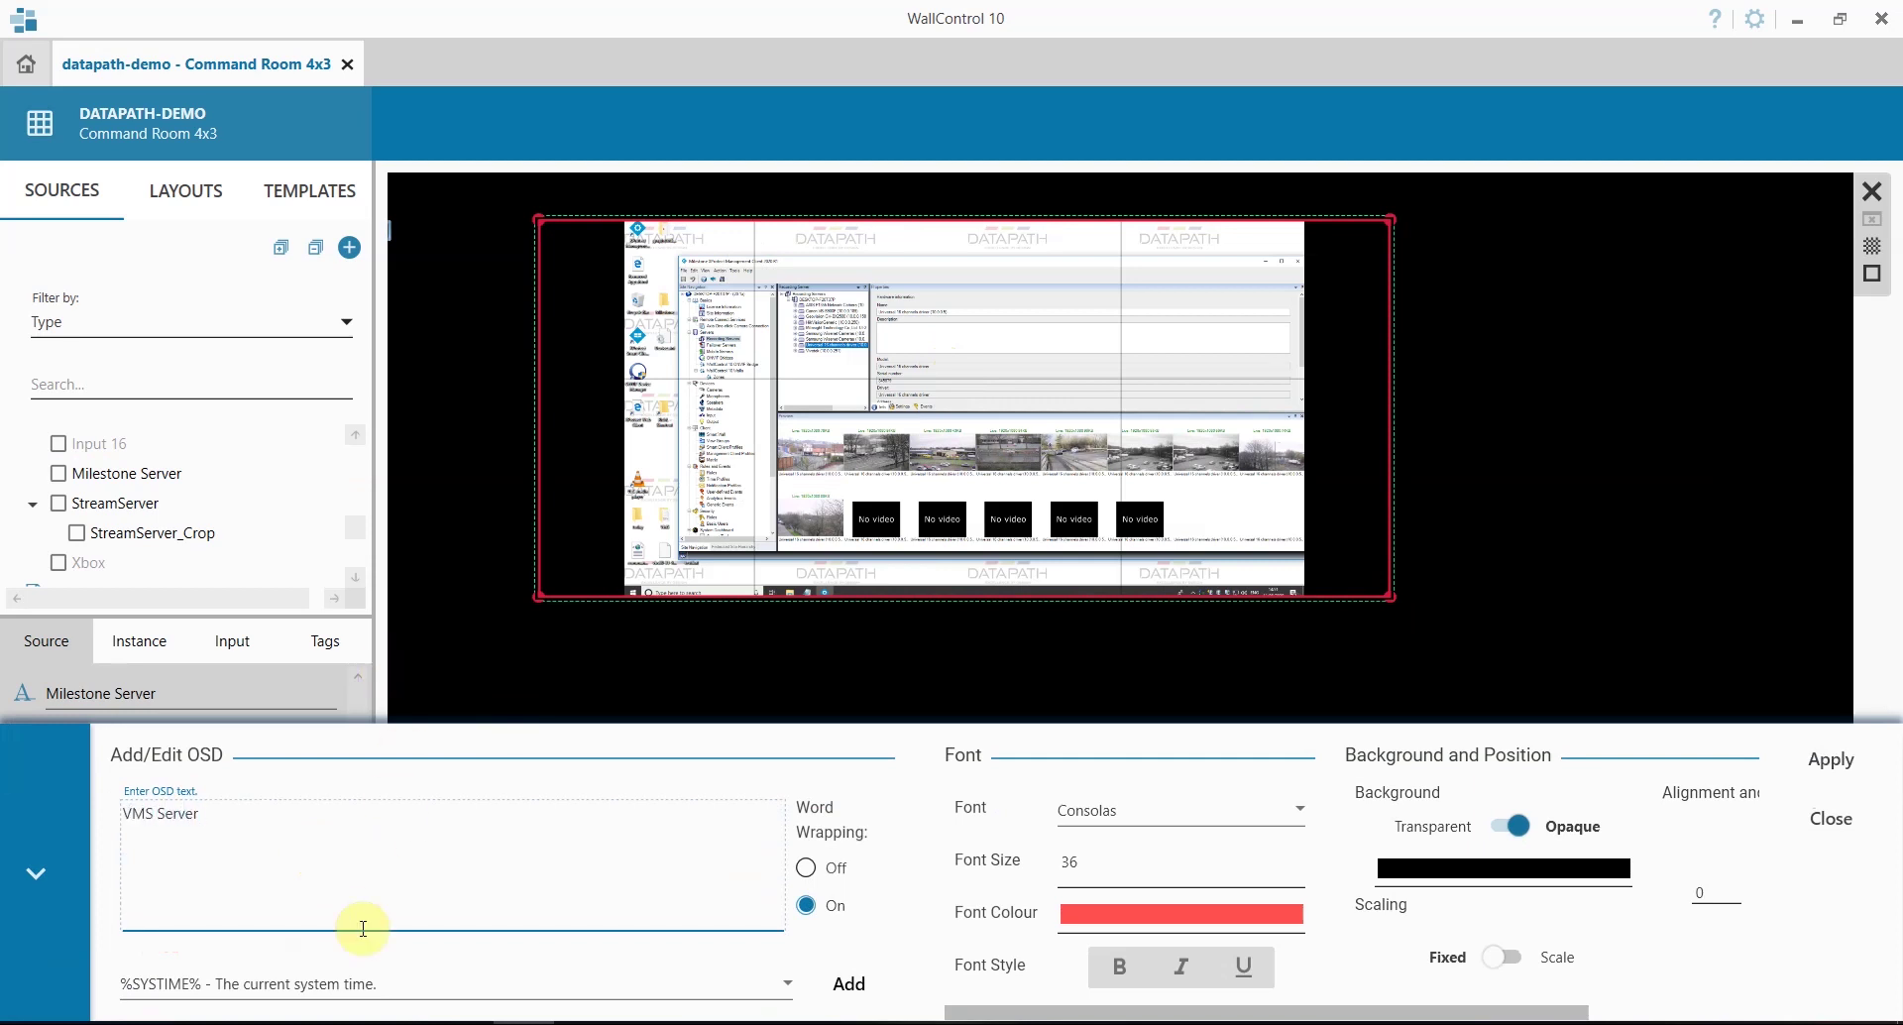
click(791, 984)
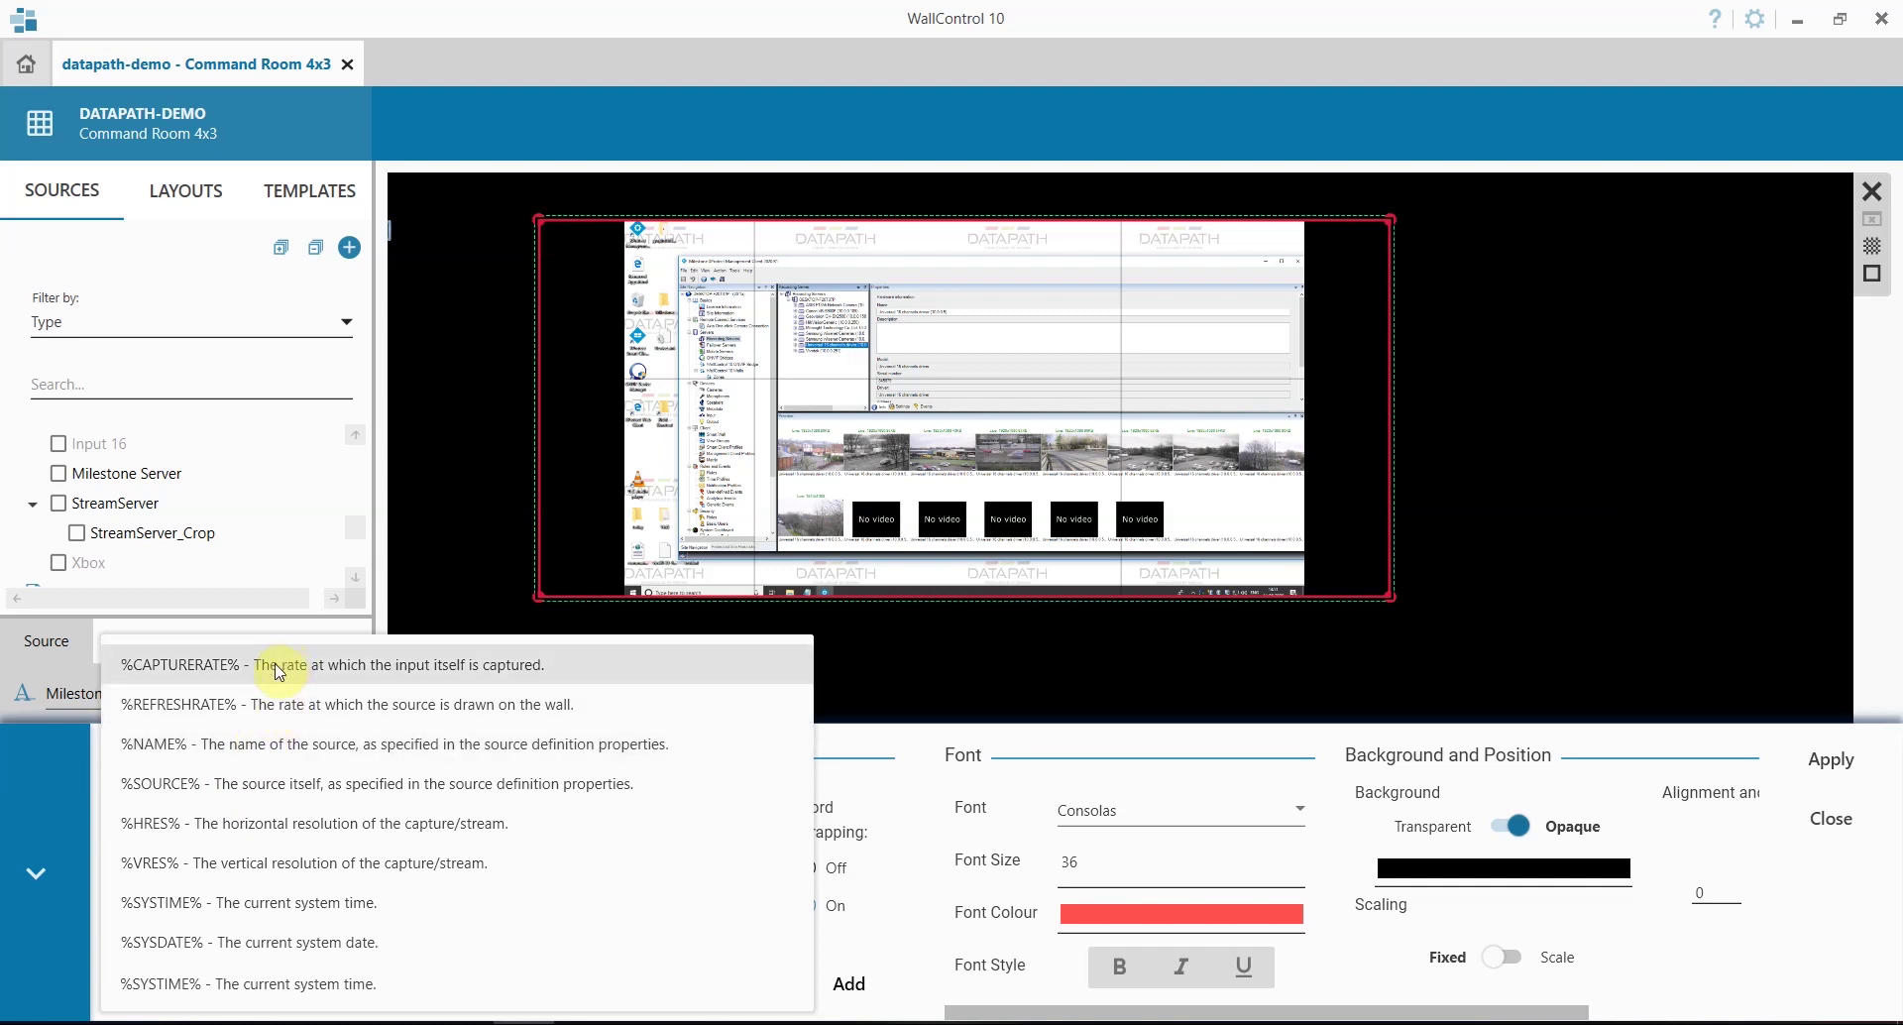
click(297, 946)
click(850, 996)
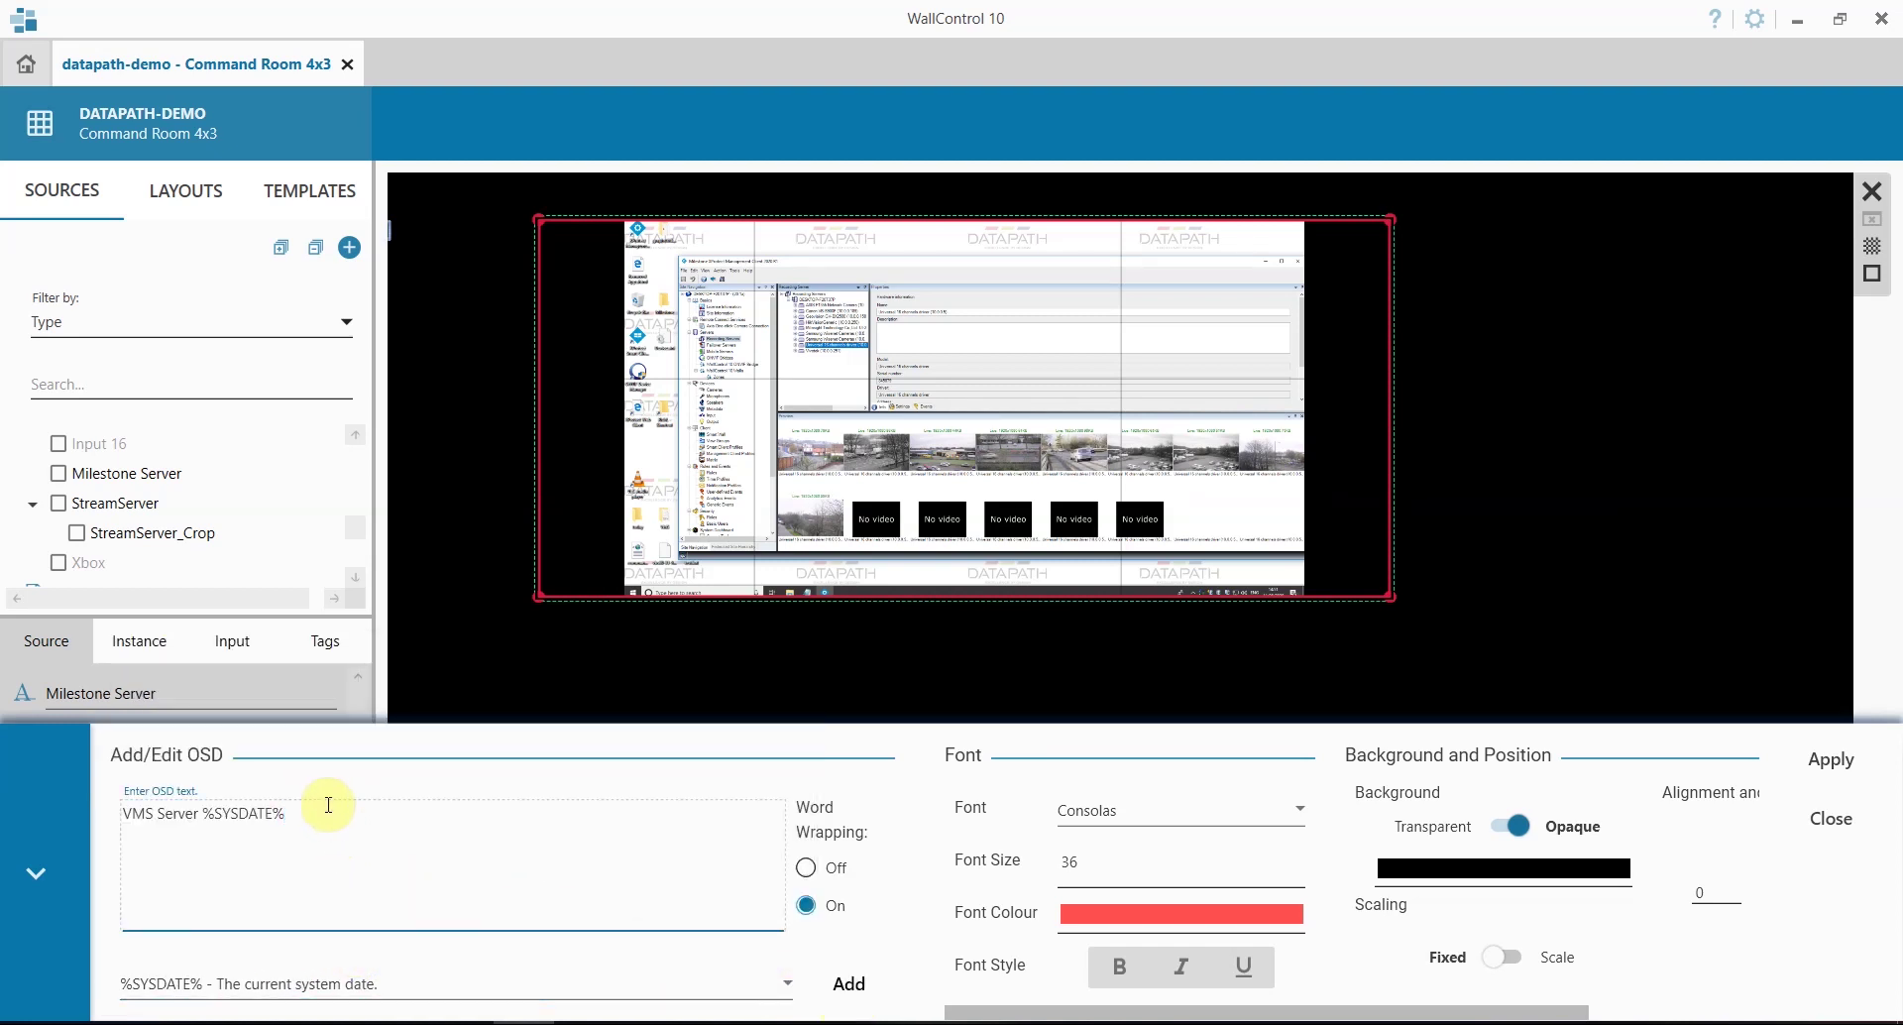
Step: Append the %SYSTIME% variable to the OSD label text
click(346, 993)
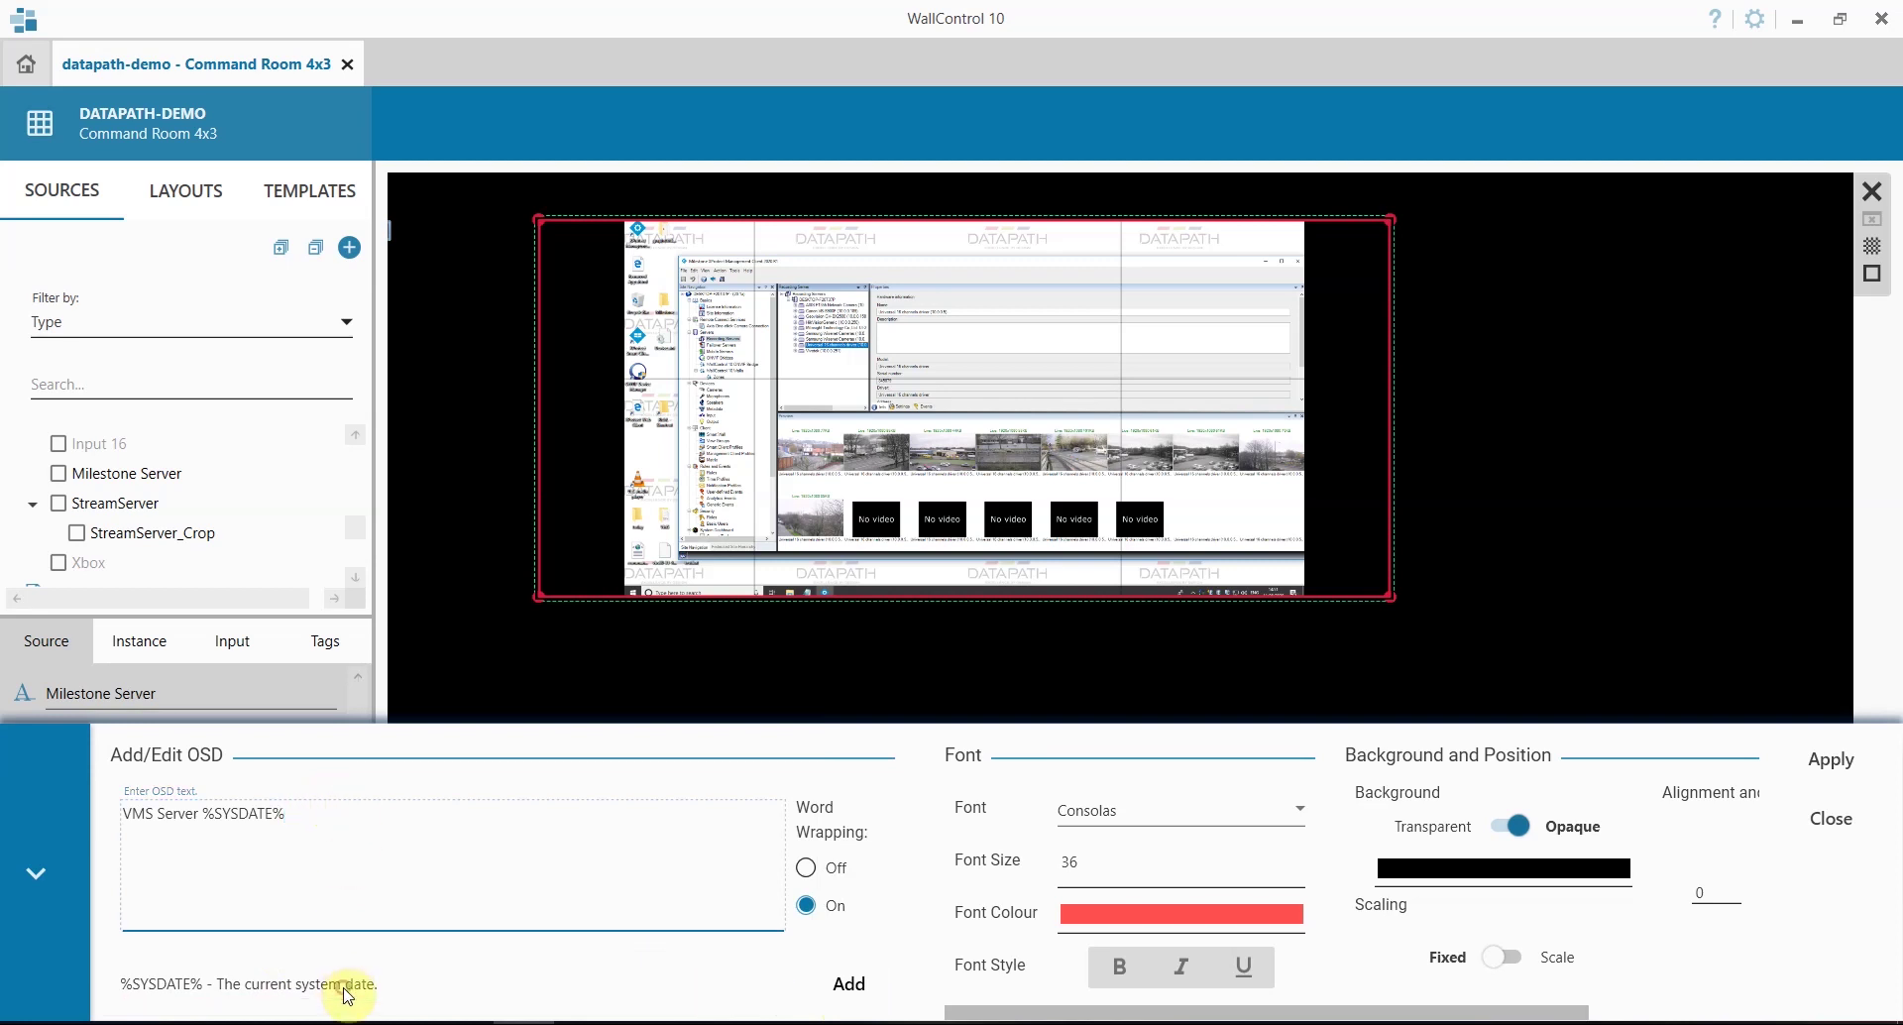
click(237, 993)
click(778, 988)
click(369, 904)
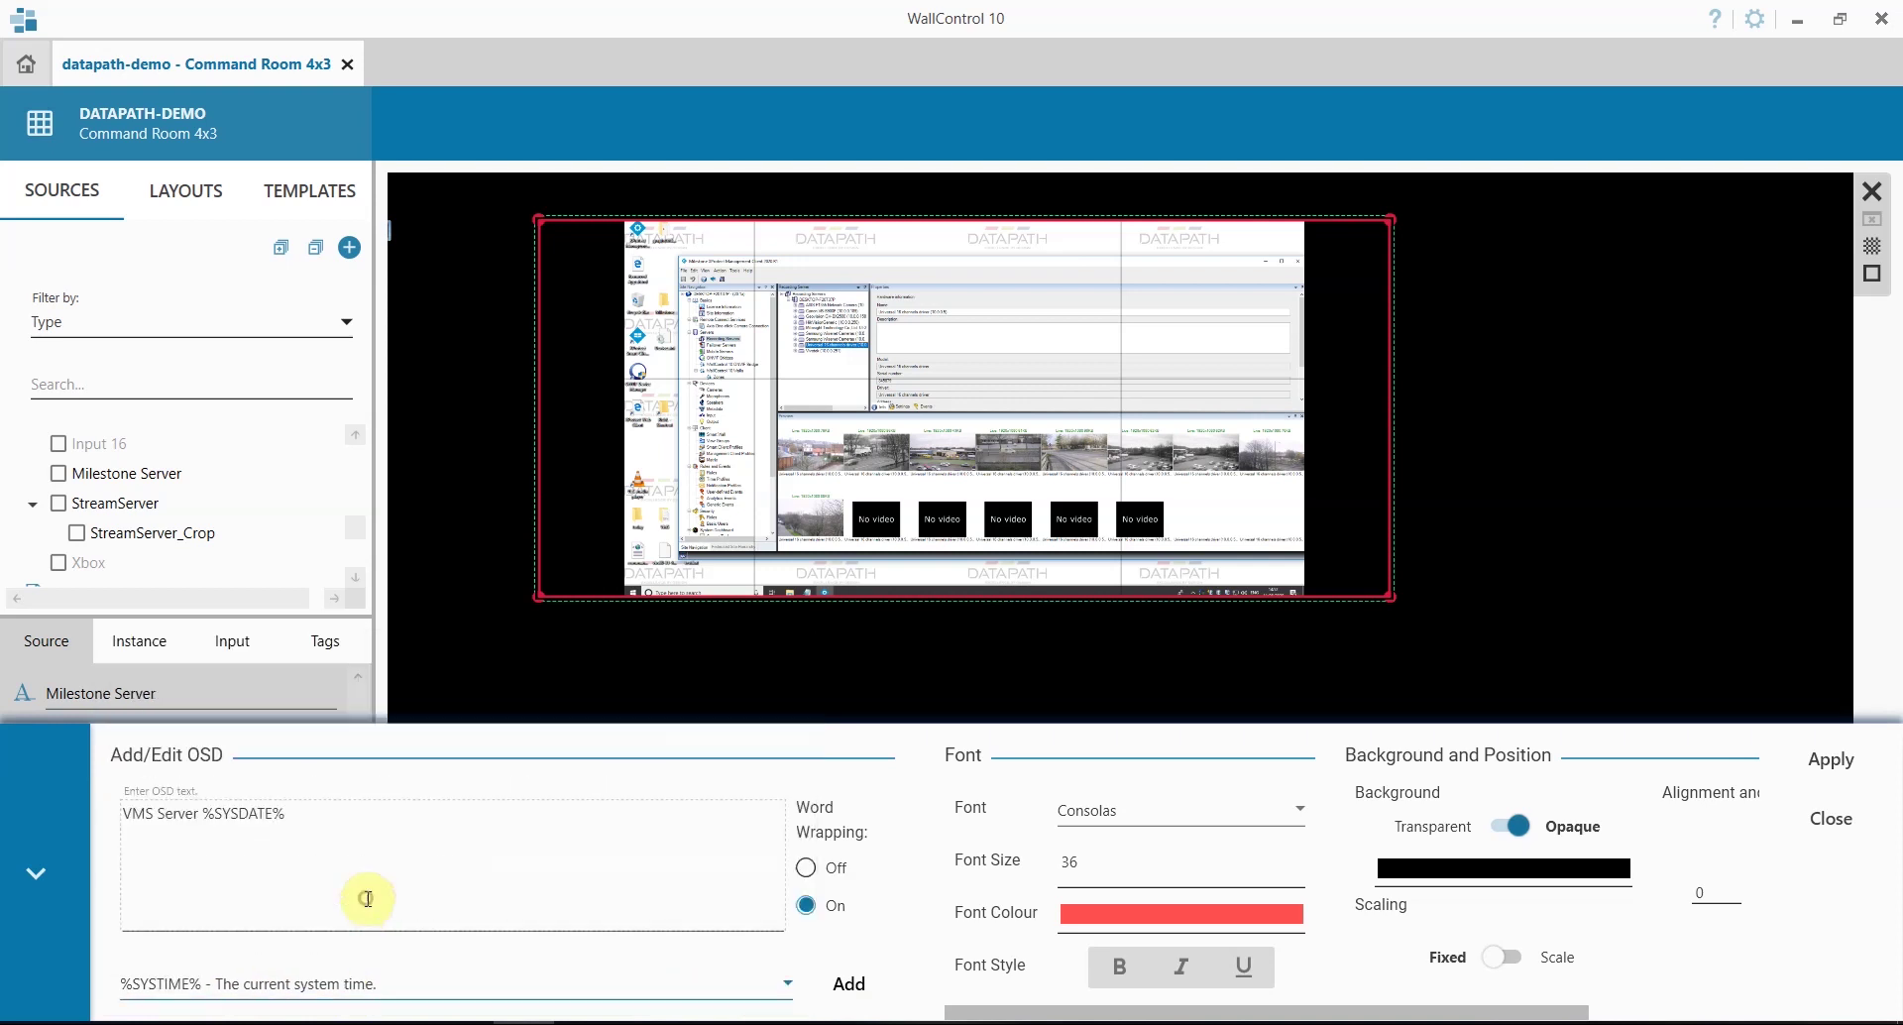
click(859, 995)
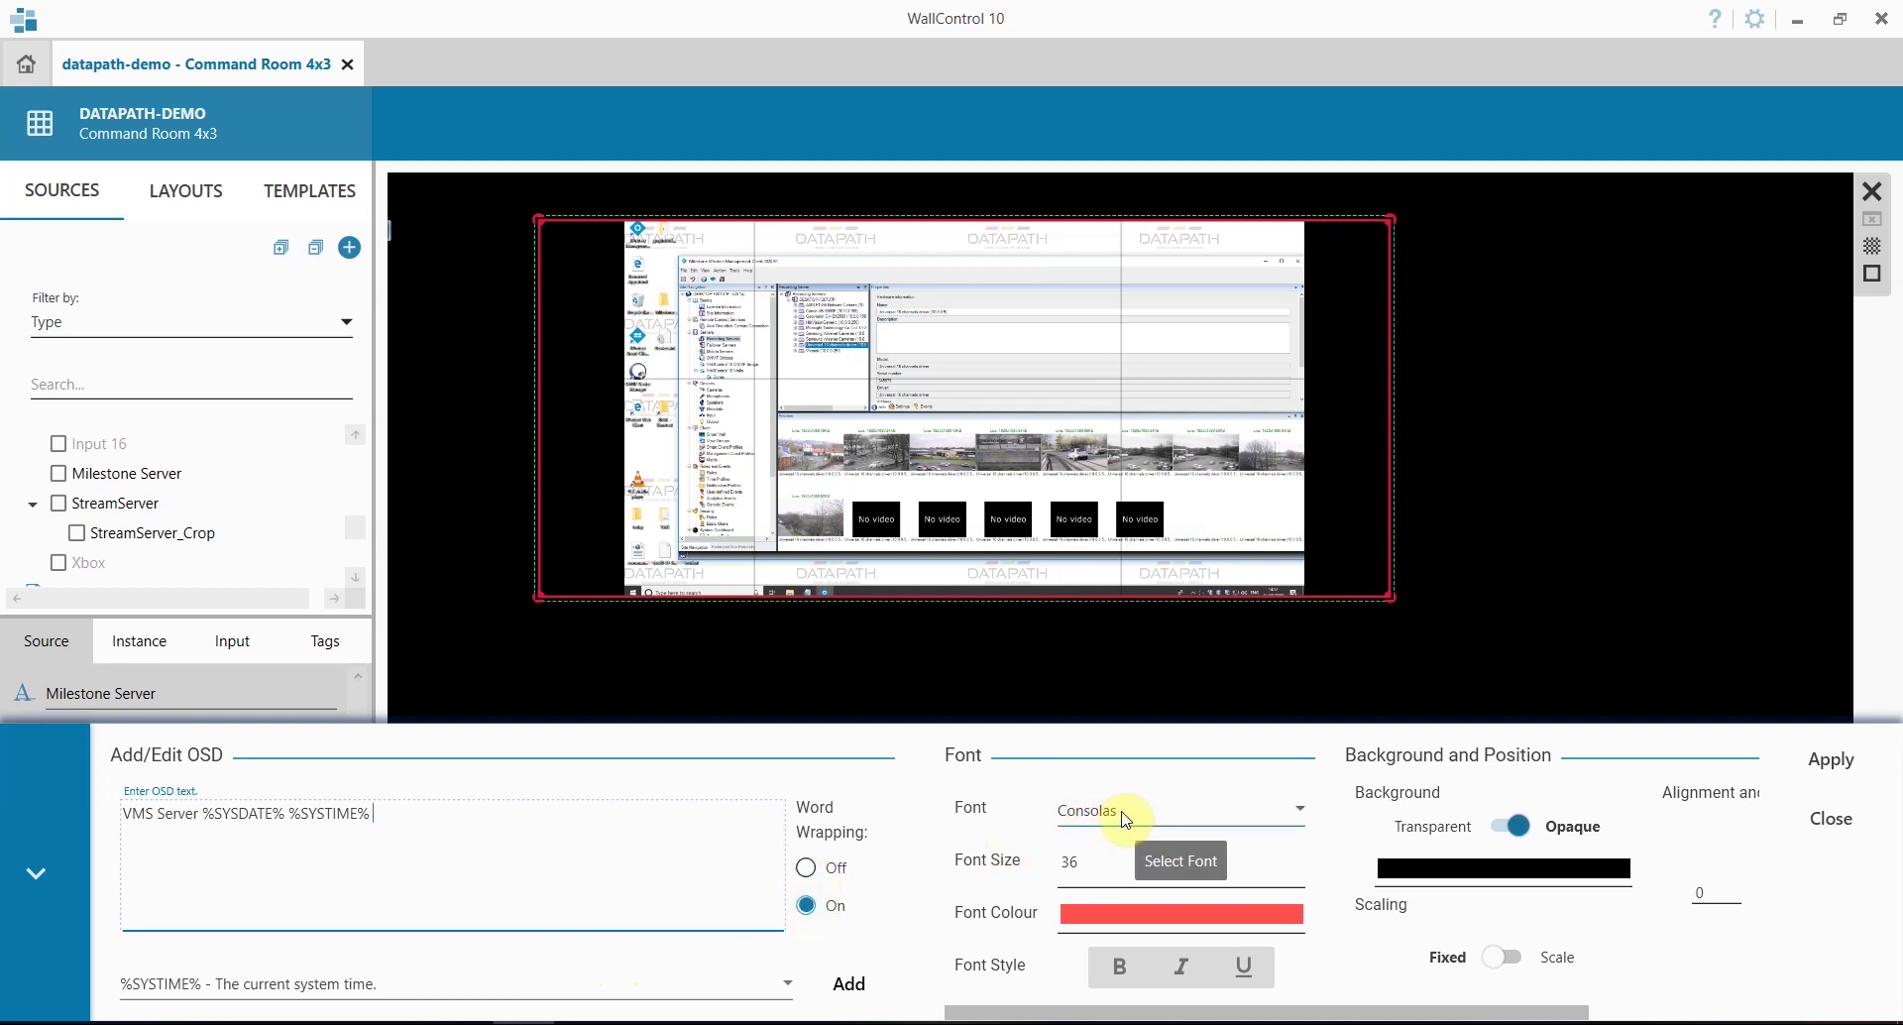
Step: Make the label text 72-point dark yellow with underline toggled
click(988, 869)
text(72)
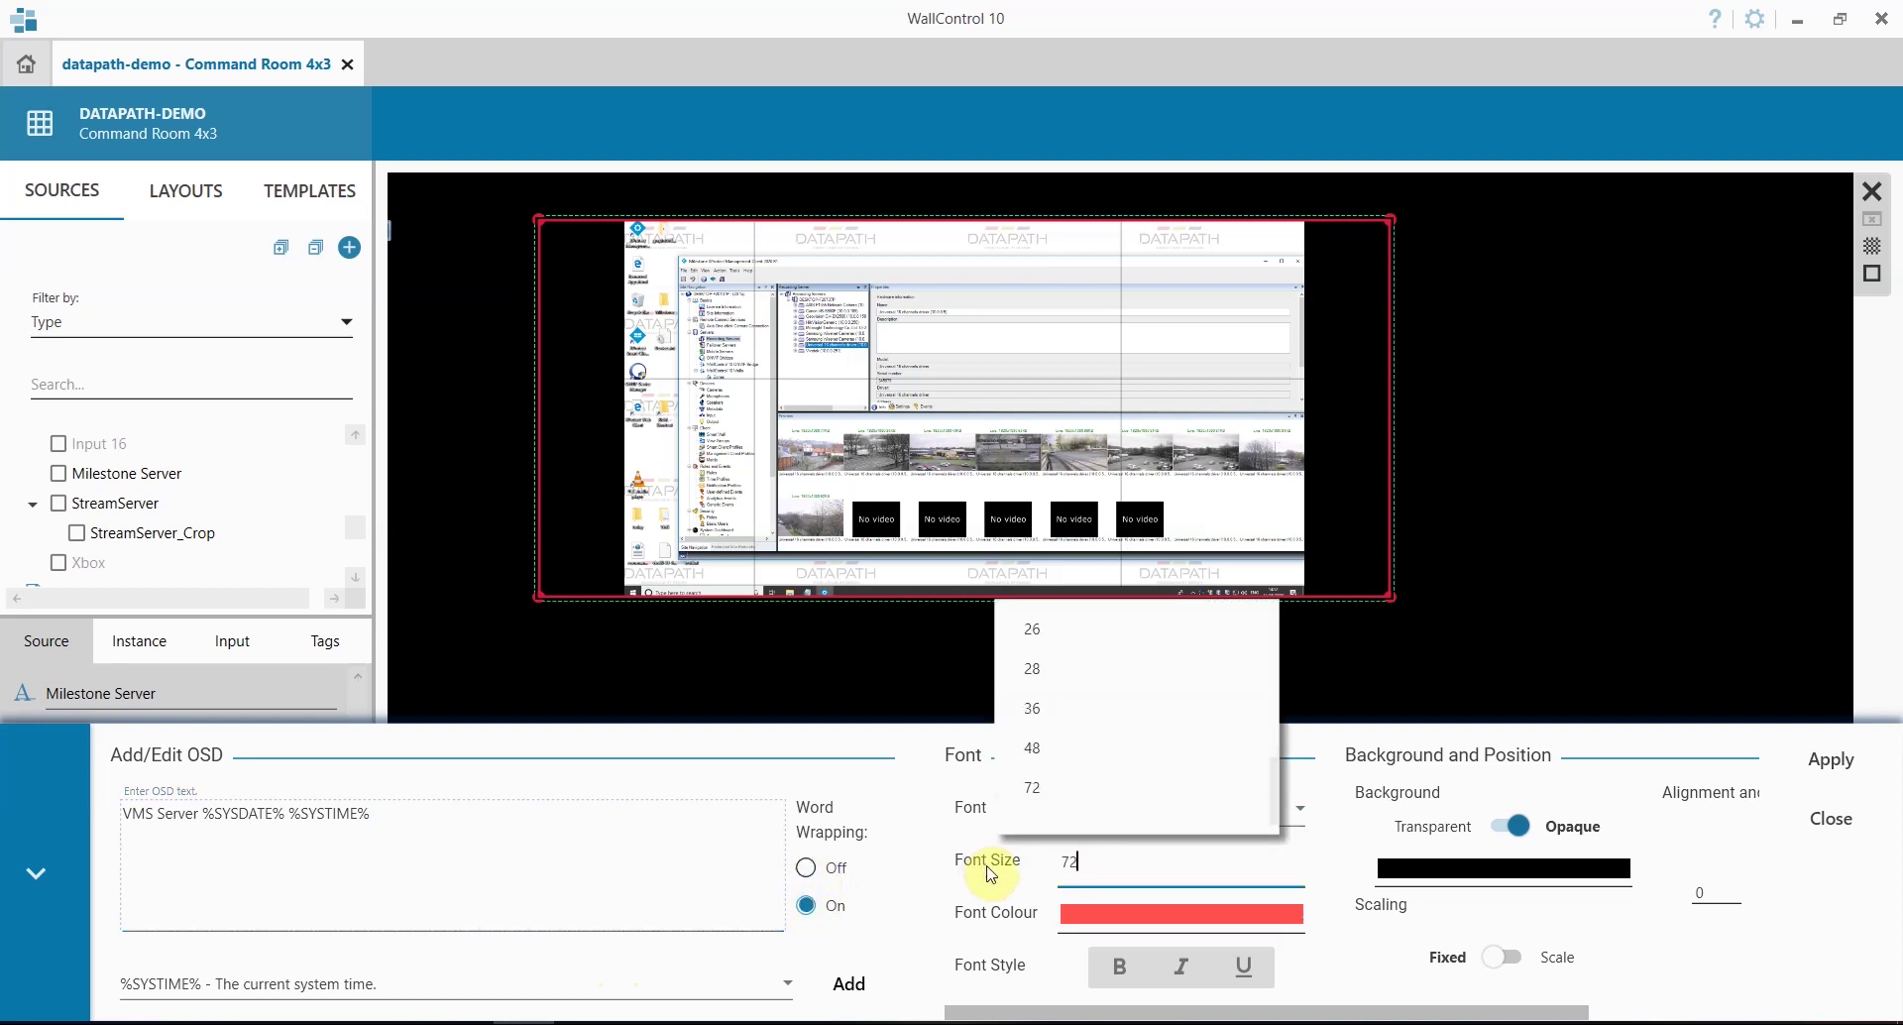
click(1114, 917)
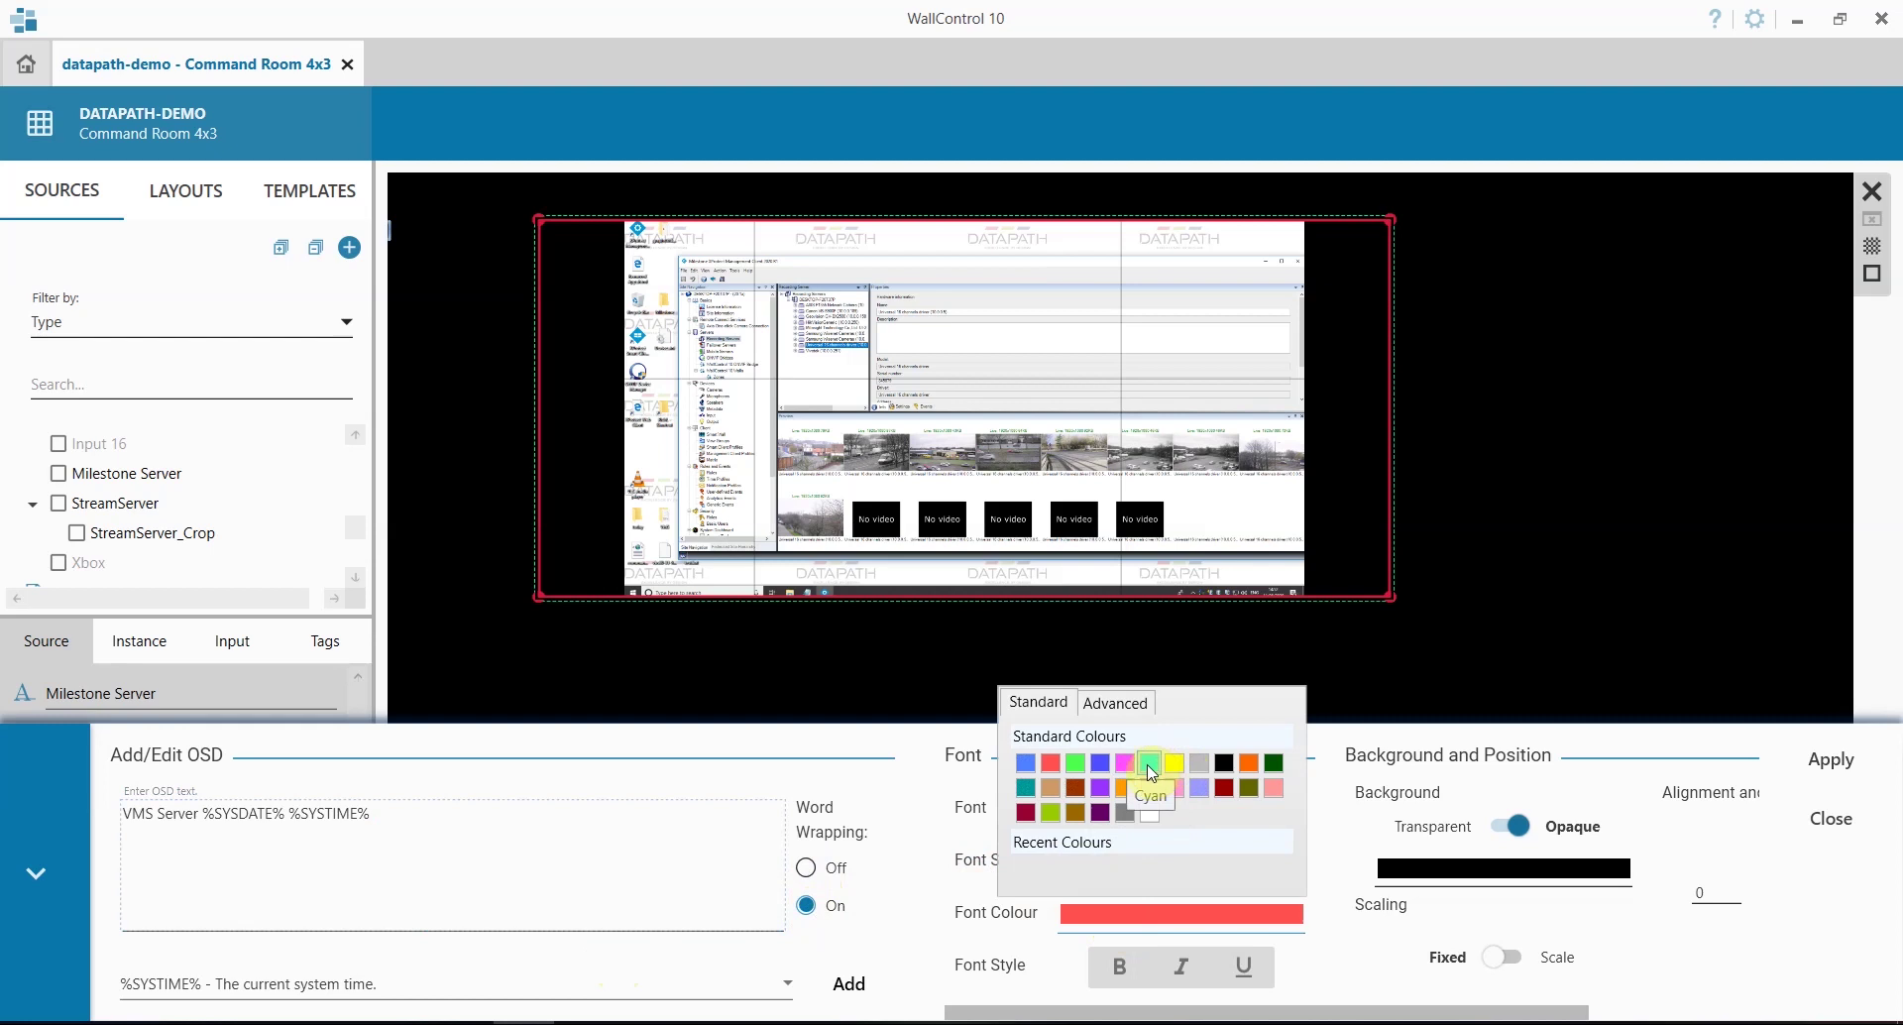
click(1075, 812)
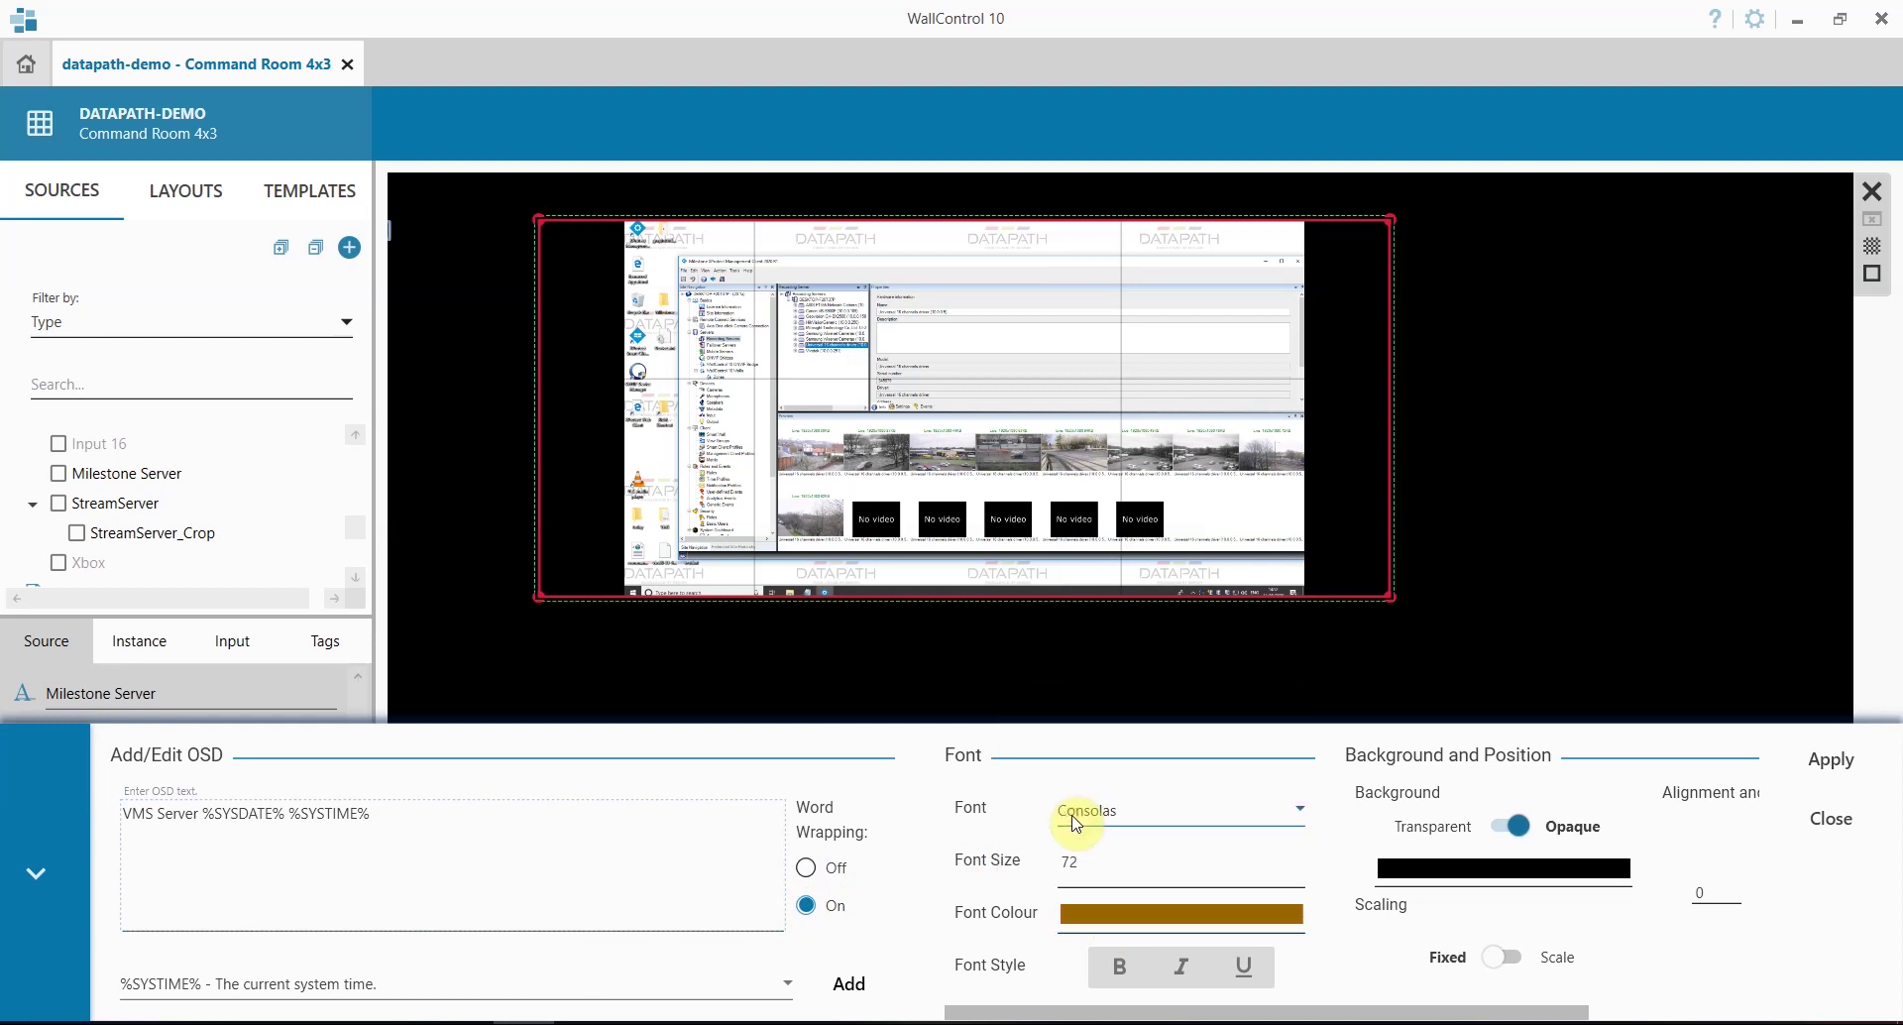
click(1244, 965)
drag(1577, 1011, 1766, 997)
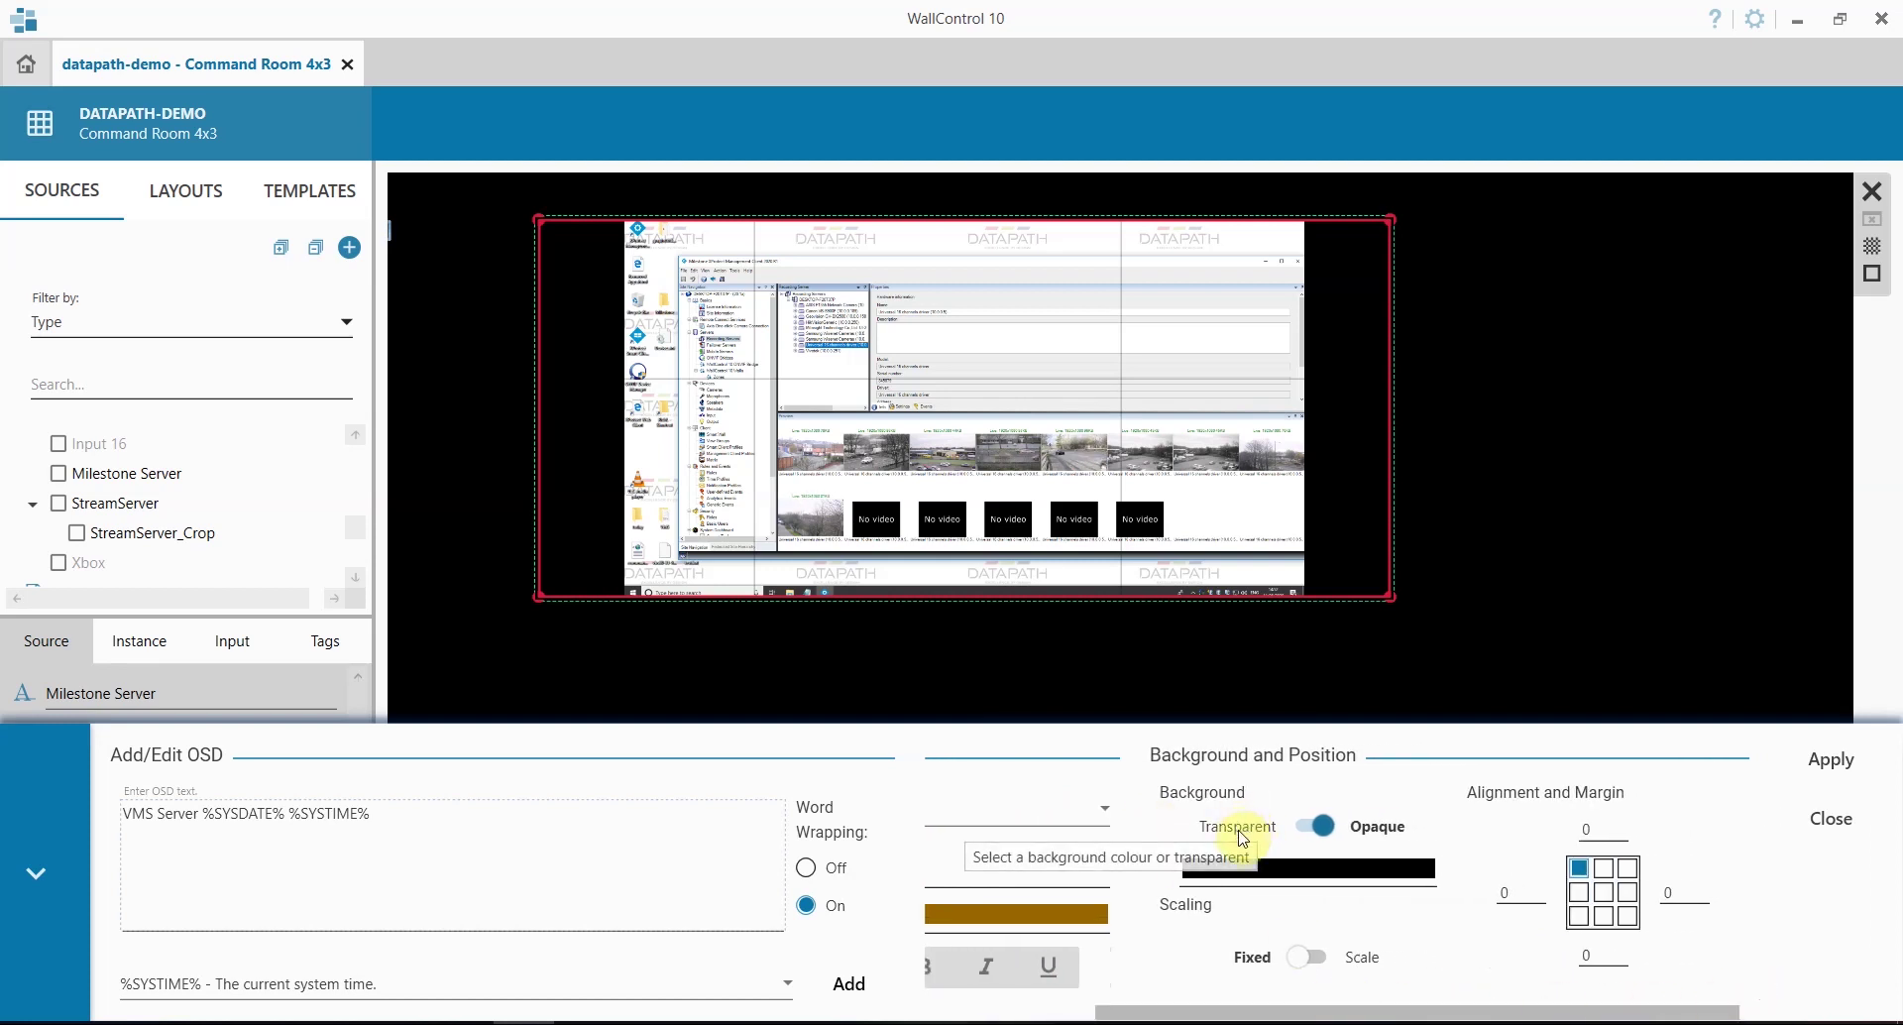
Step: Give the label an opaque lavender background
click(1307, 829)
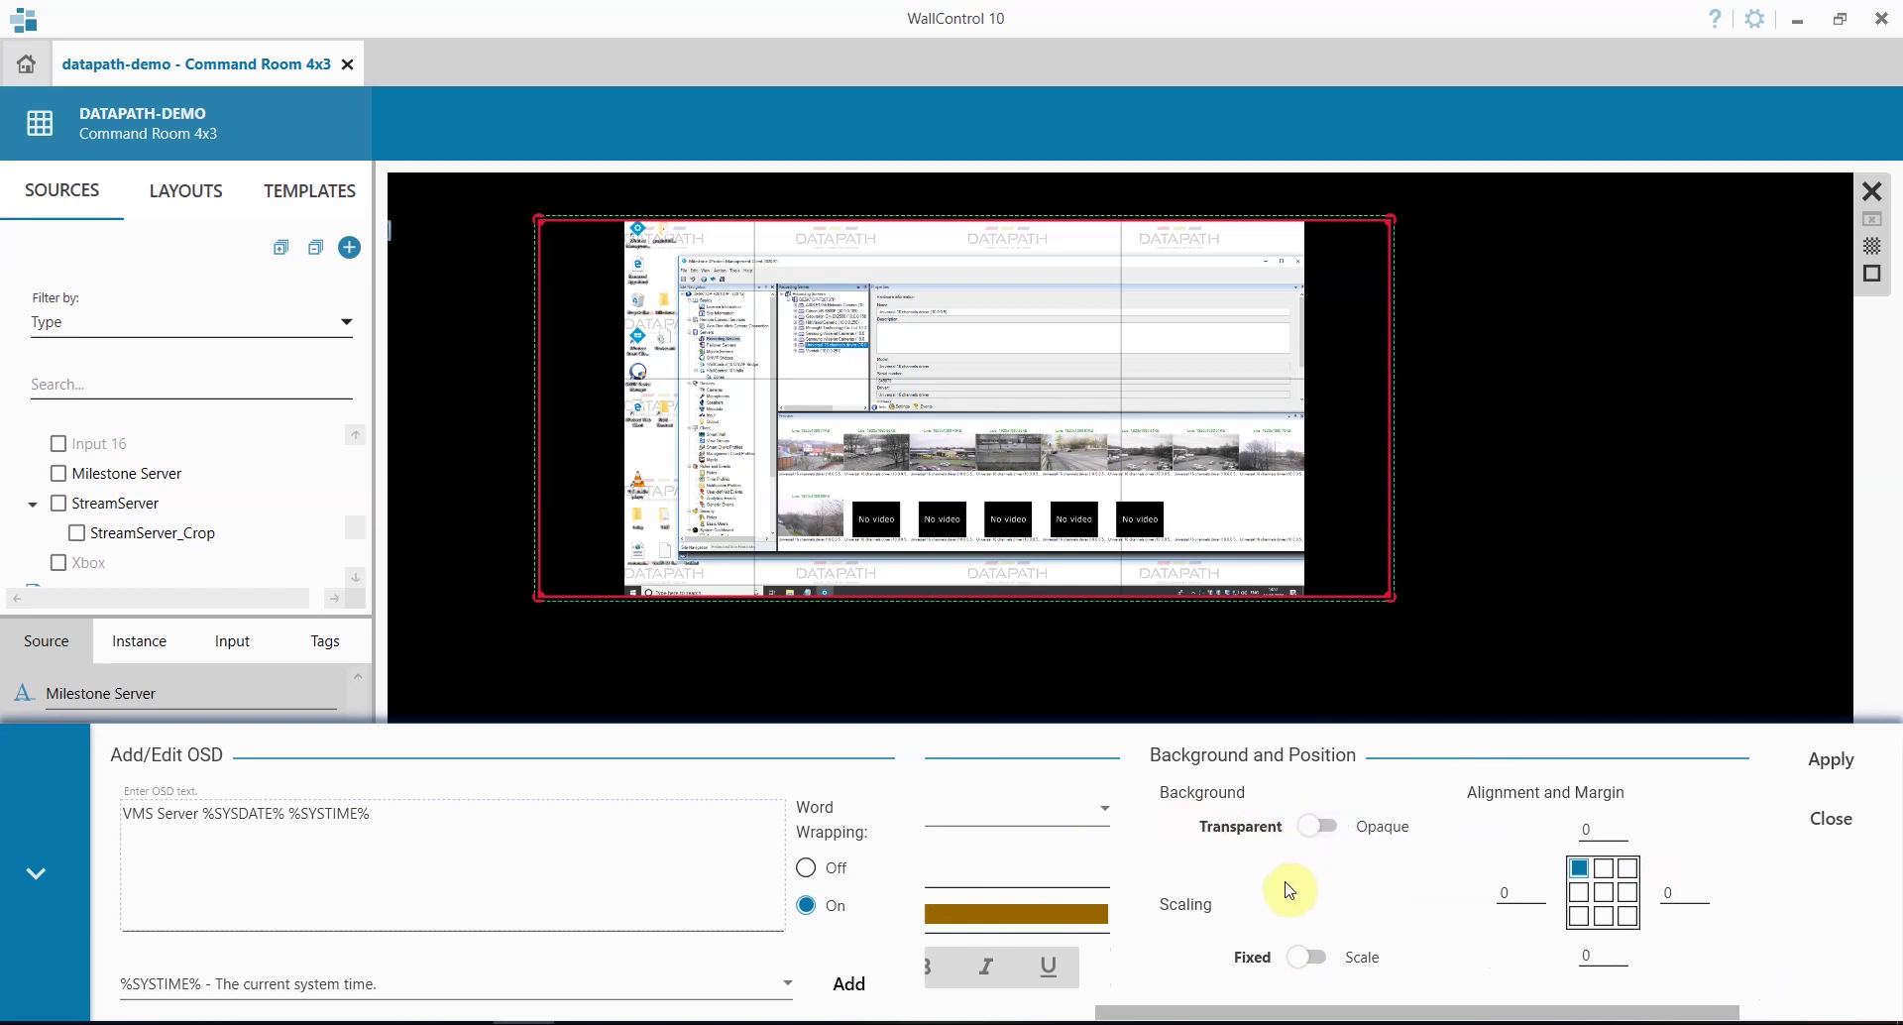
click(1318, 828)
click(1358, 869)
click(1334, 748)
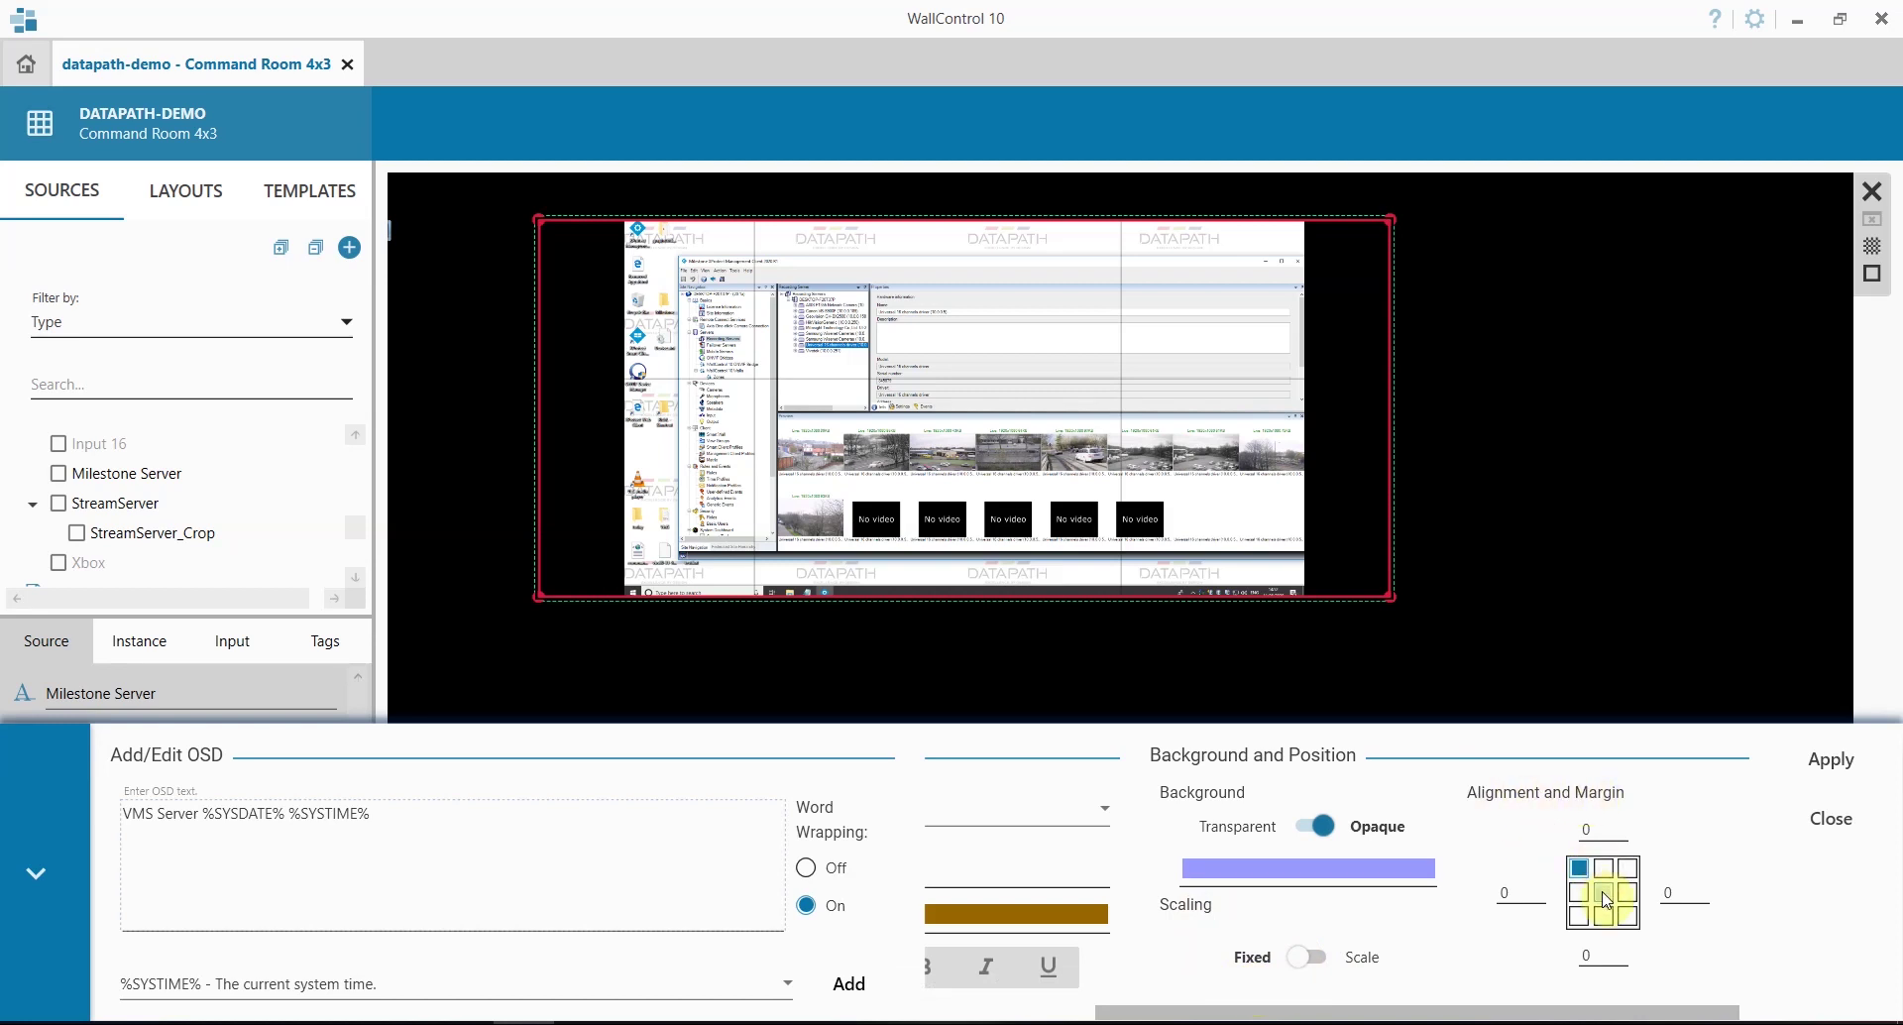
Step: Centre the label on the window, apply it, and check the live wall in VLC
click(1606, 898)
click(1580, 916)
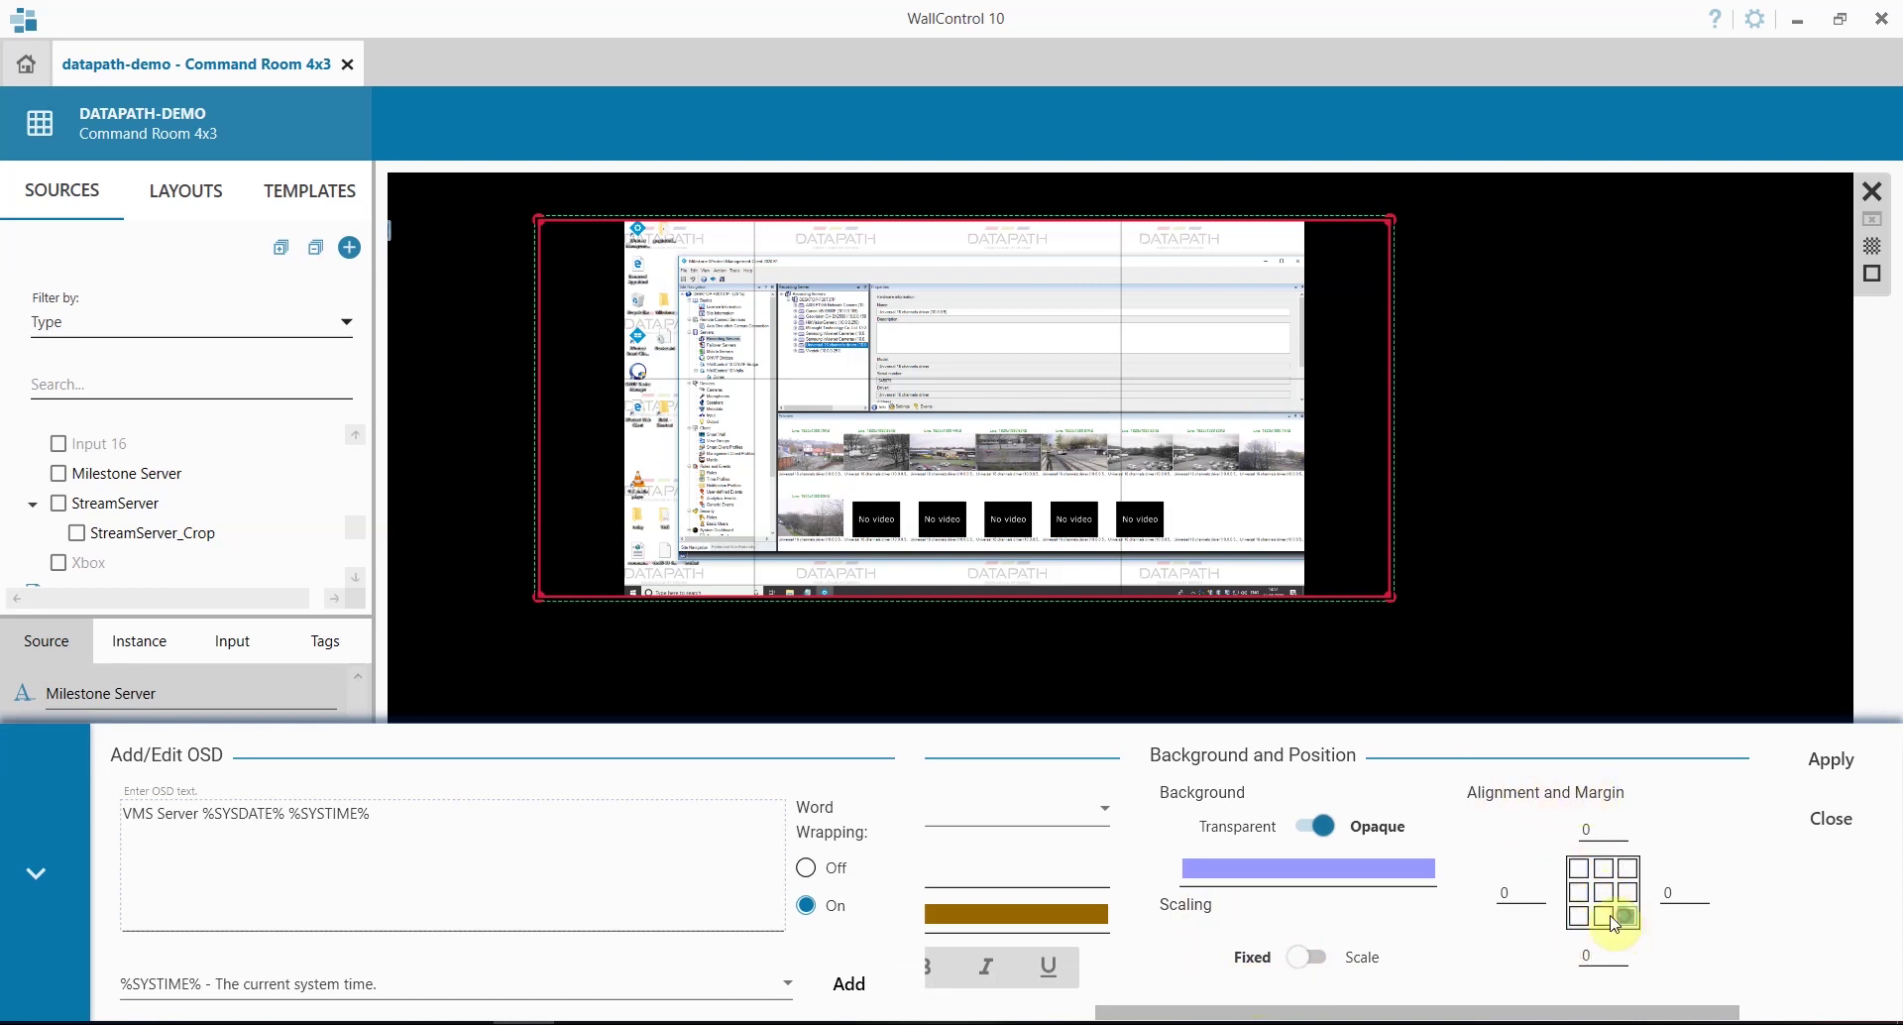
click(1602, 892)
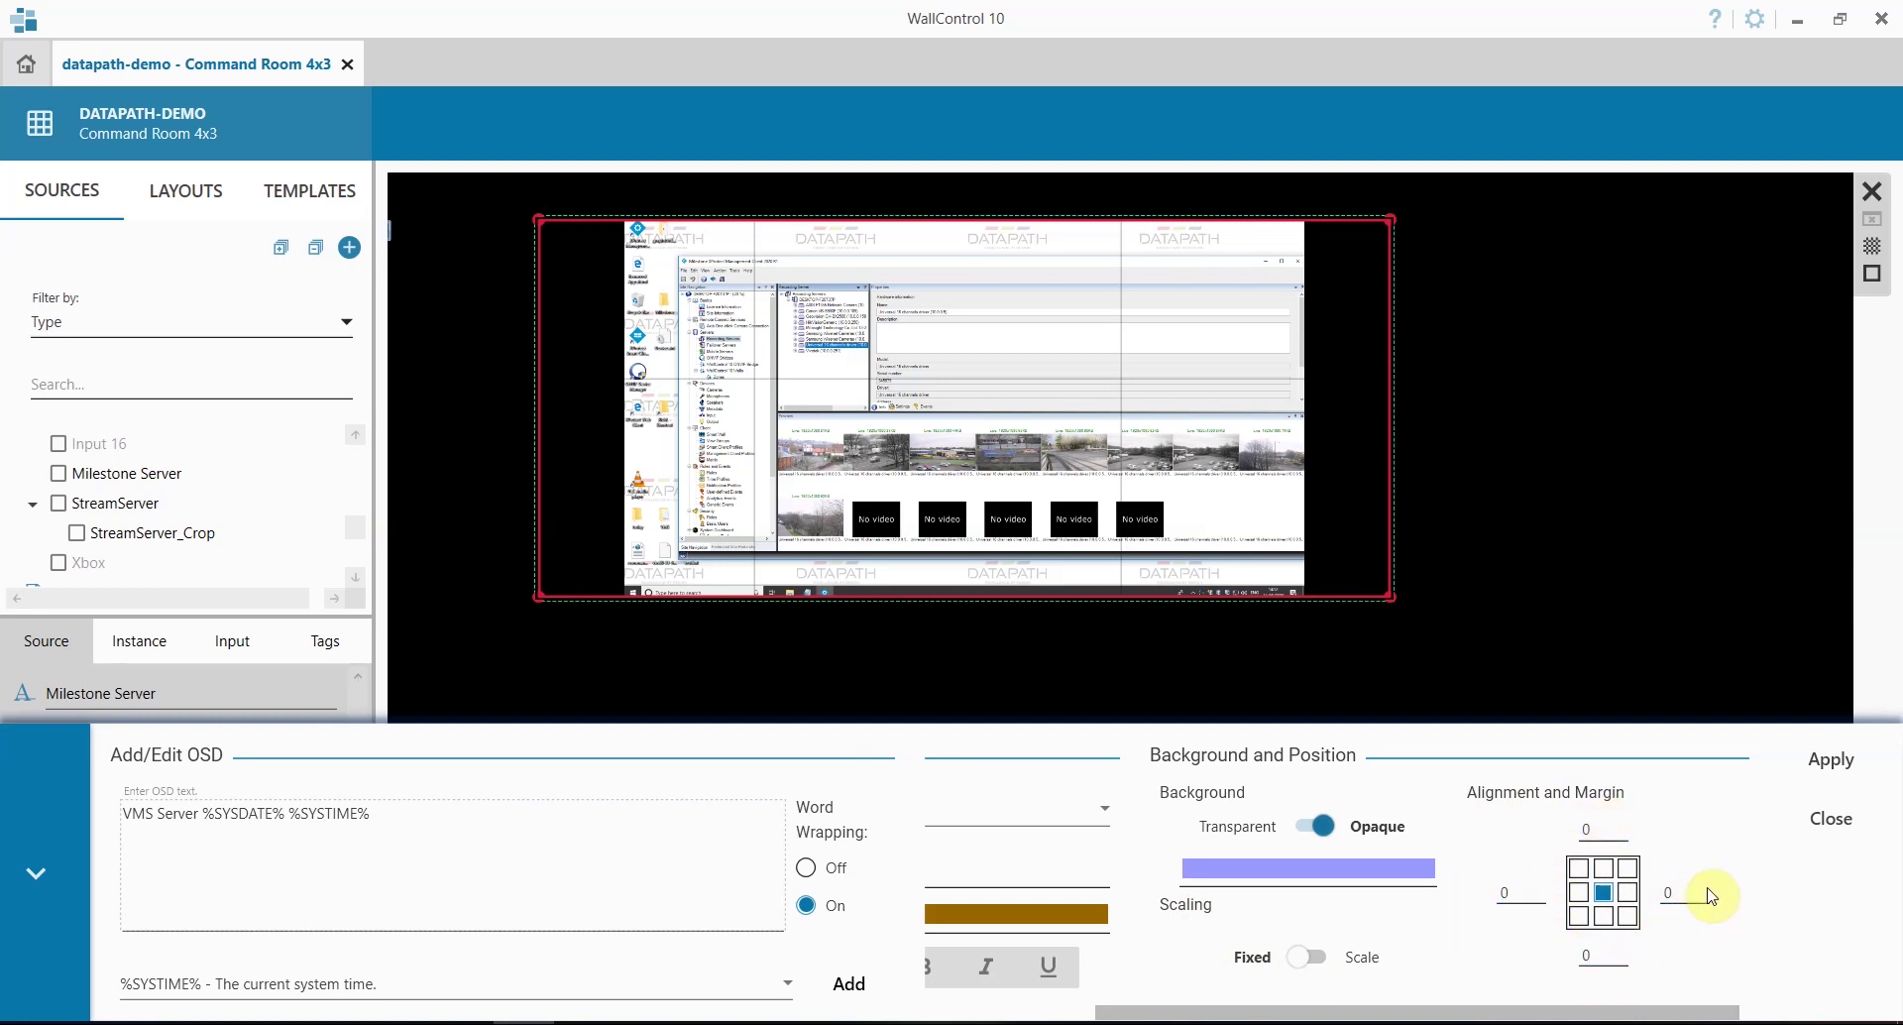
click(1834, 764)
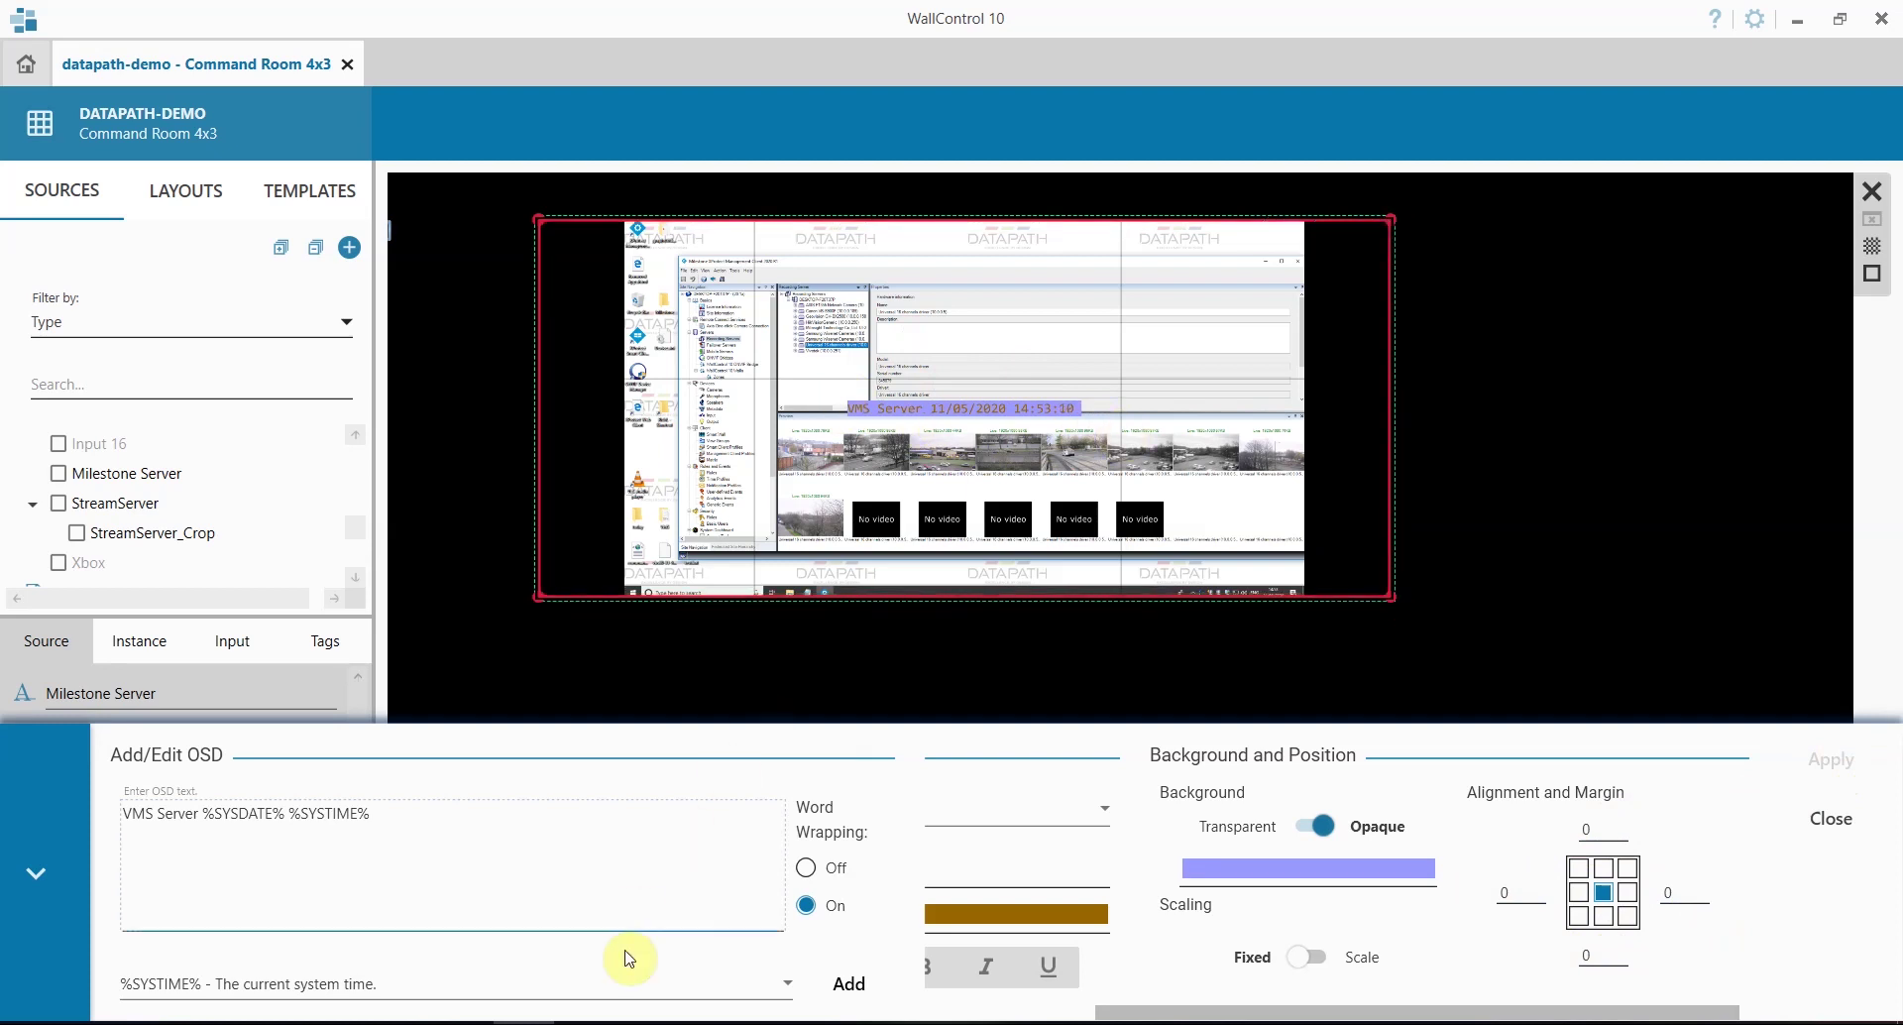
click(595, 1021)
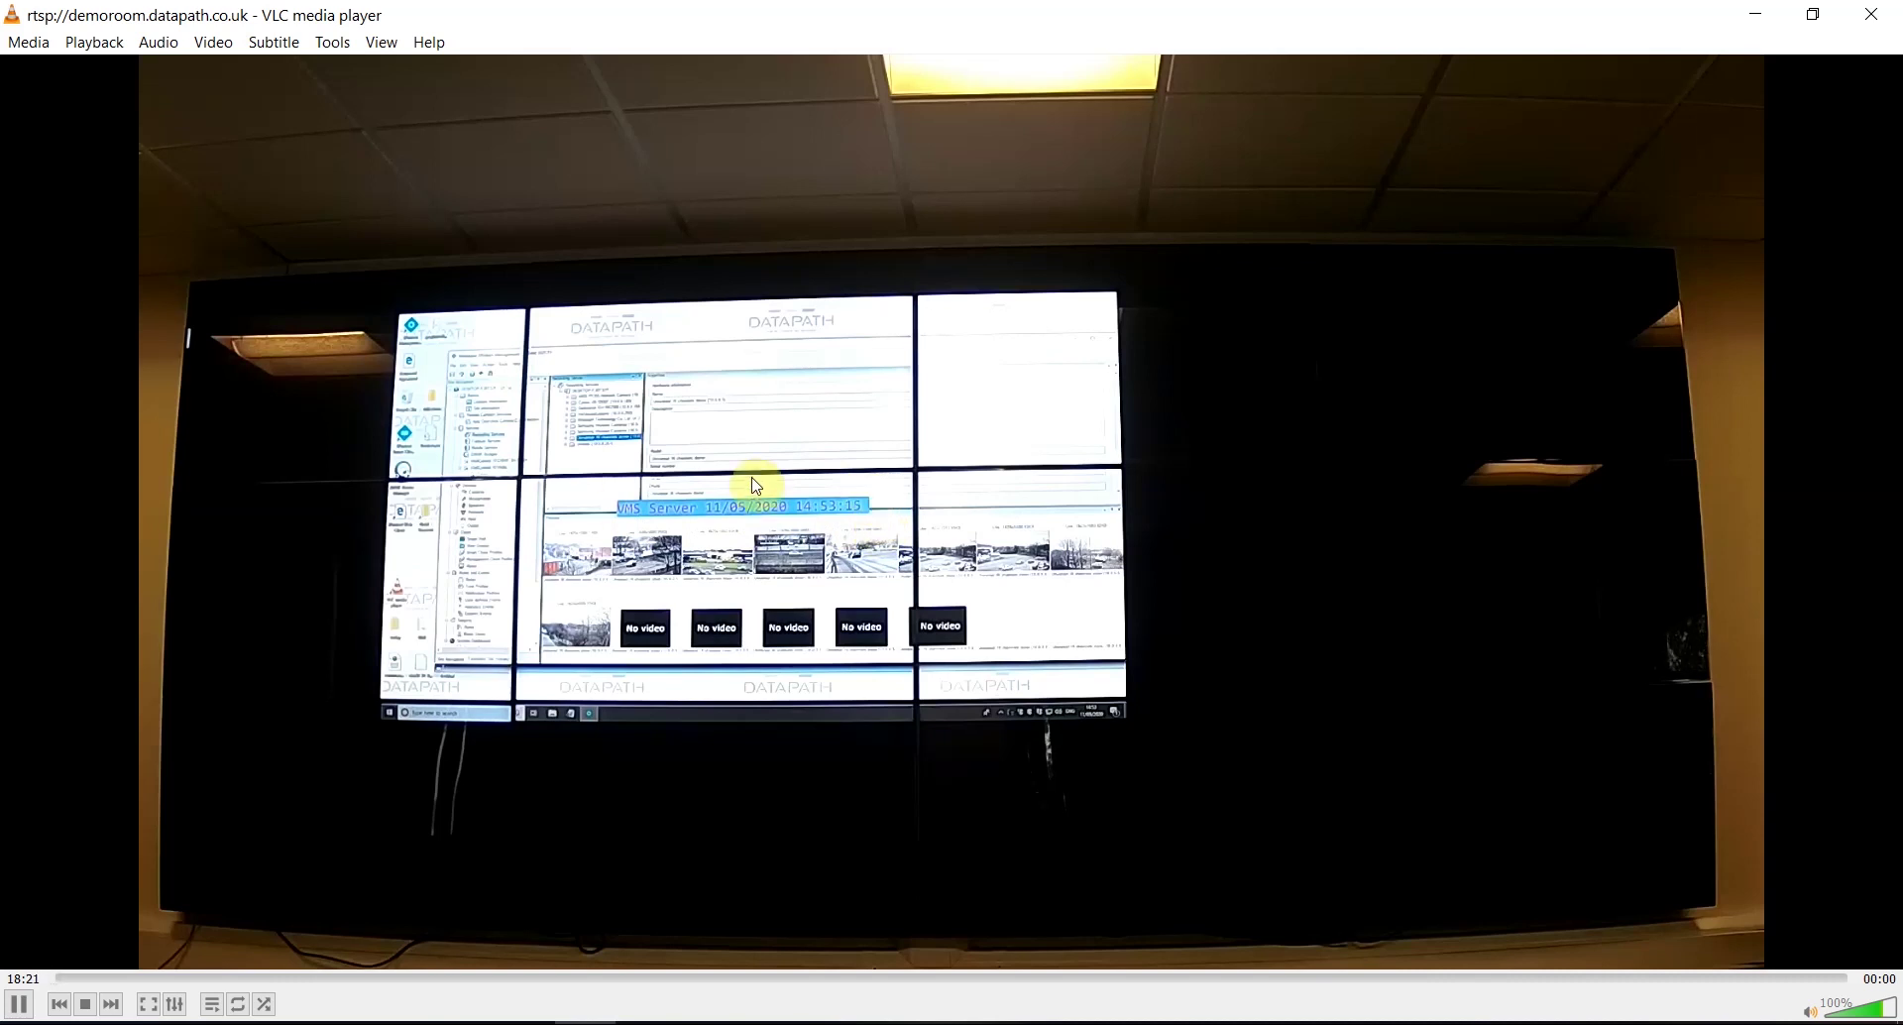
click(555, 1019)
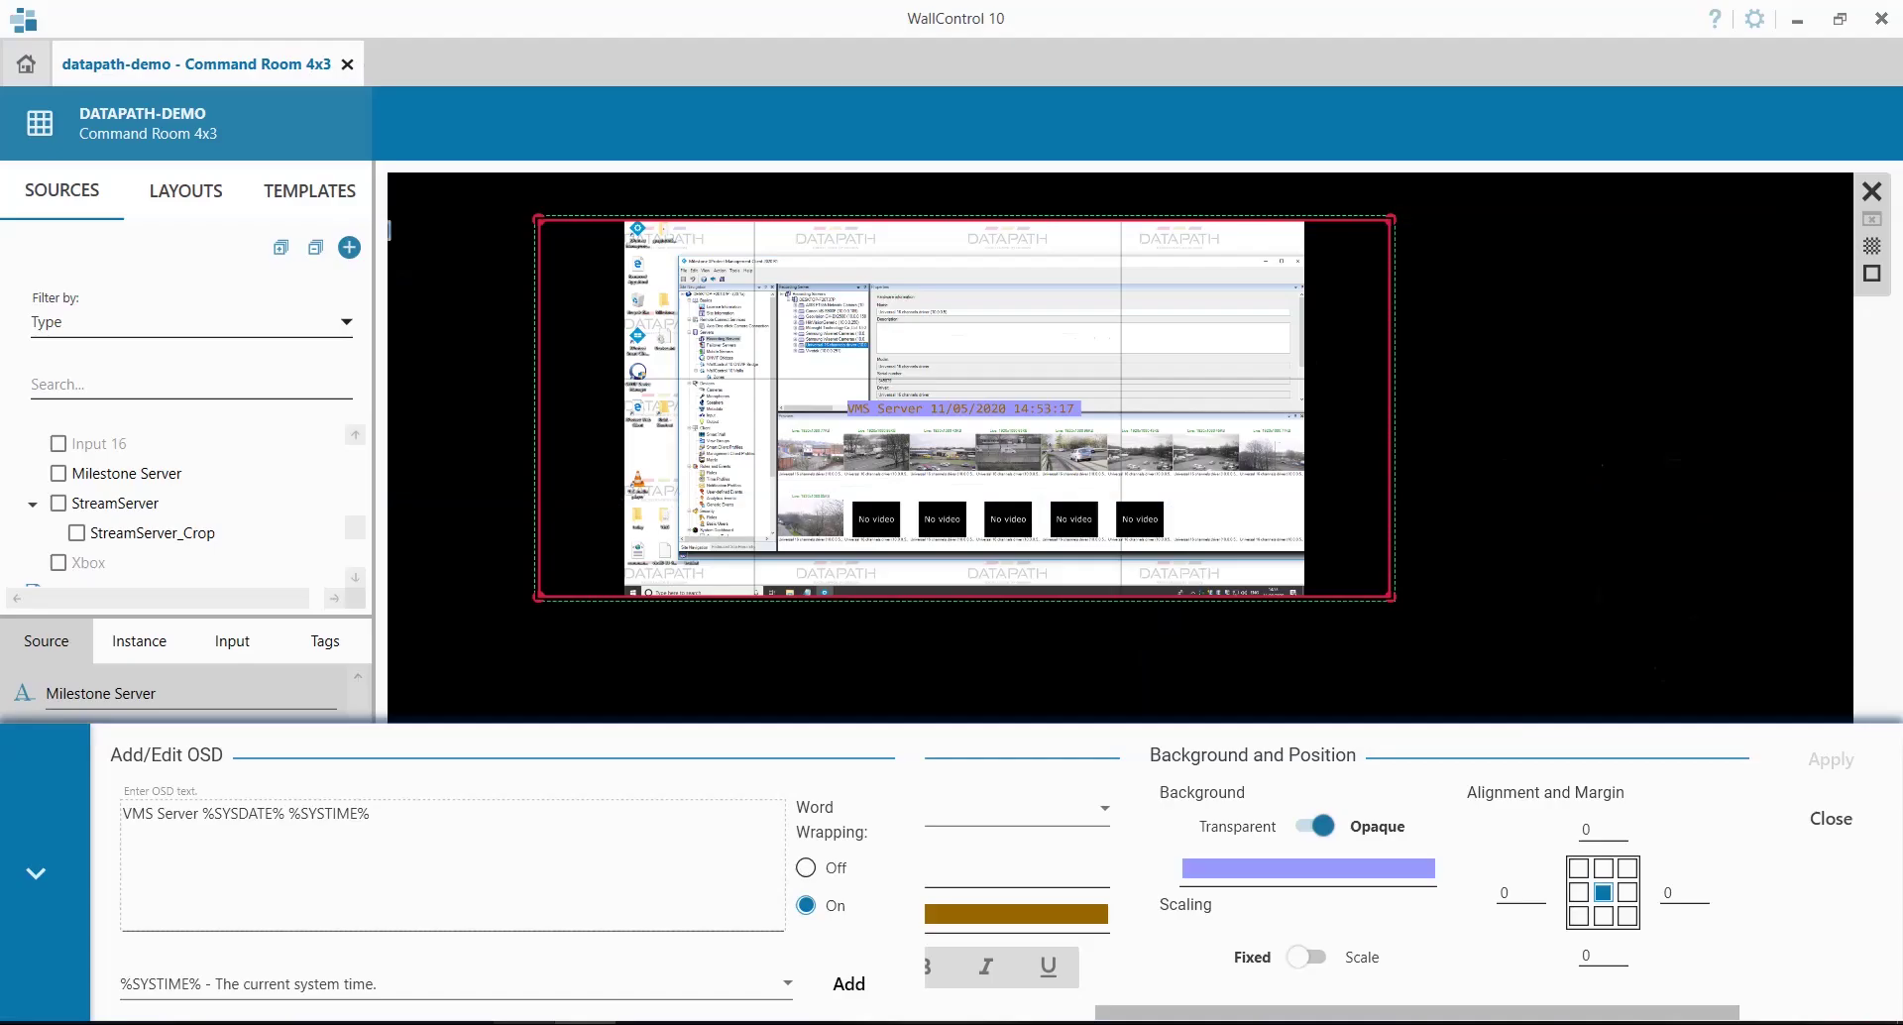
Step: Close the OSD panel and reopen the label through Edit OSD on the server window
click(1831, 818)
mouse_move(1002, 365)
right_click(997, 346)
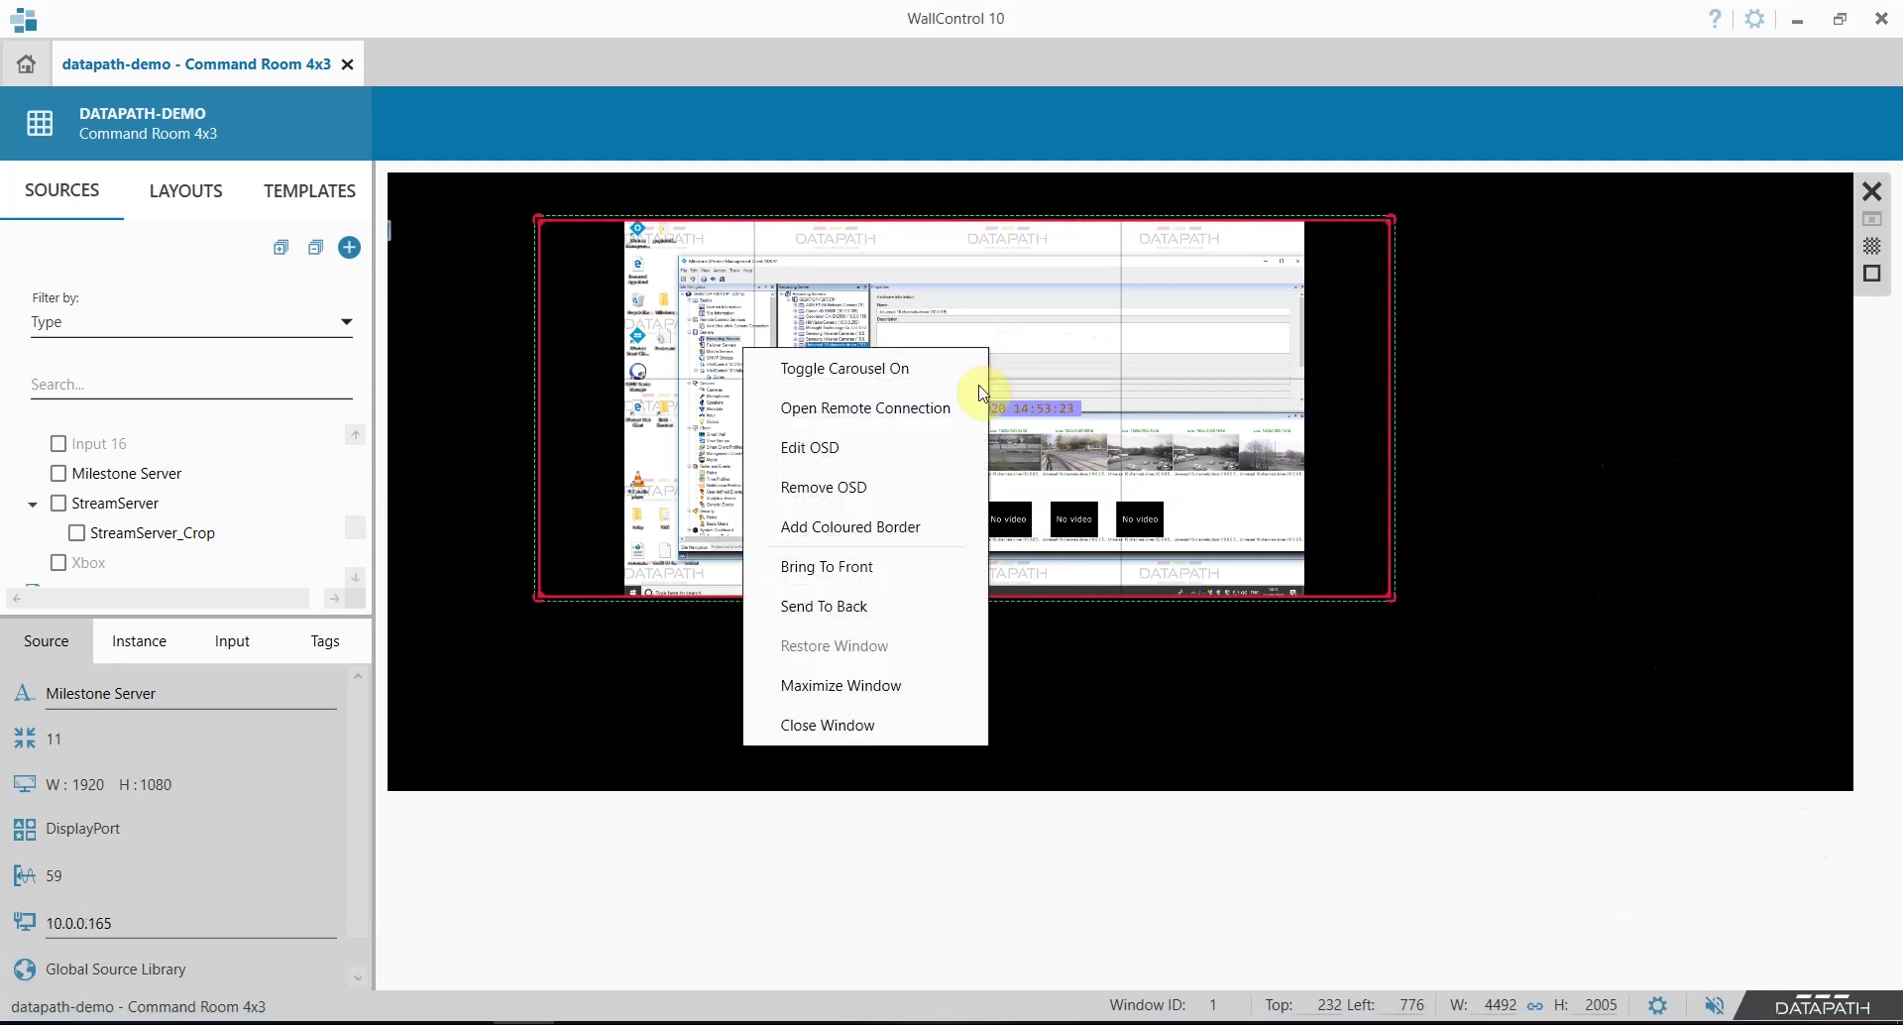
click(894, 453)
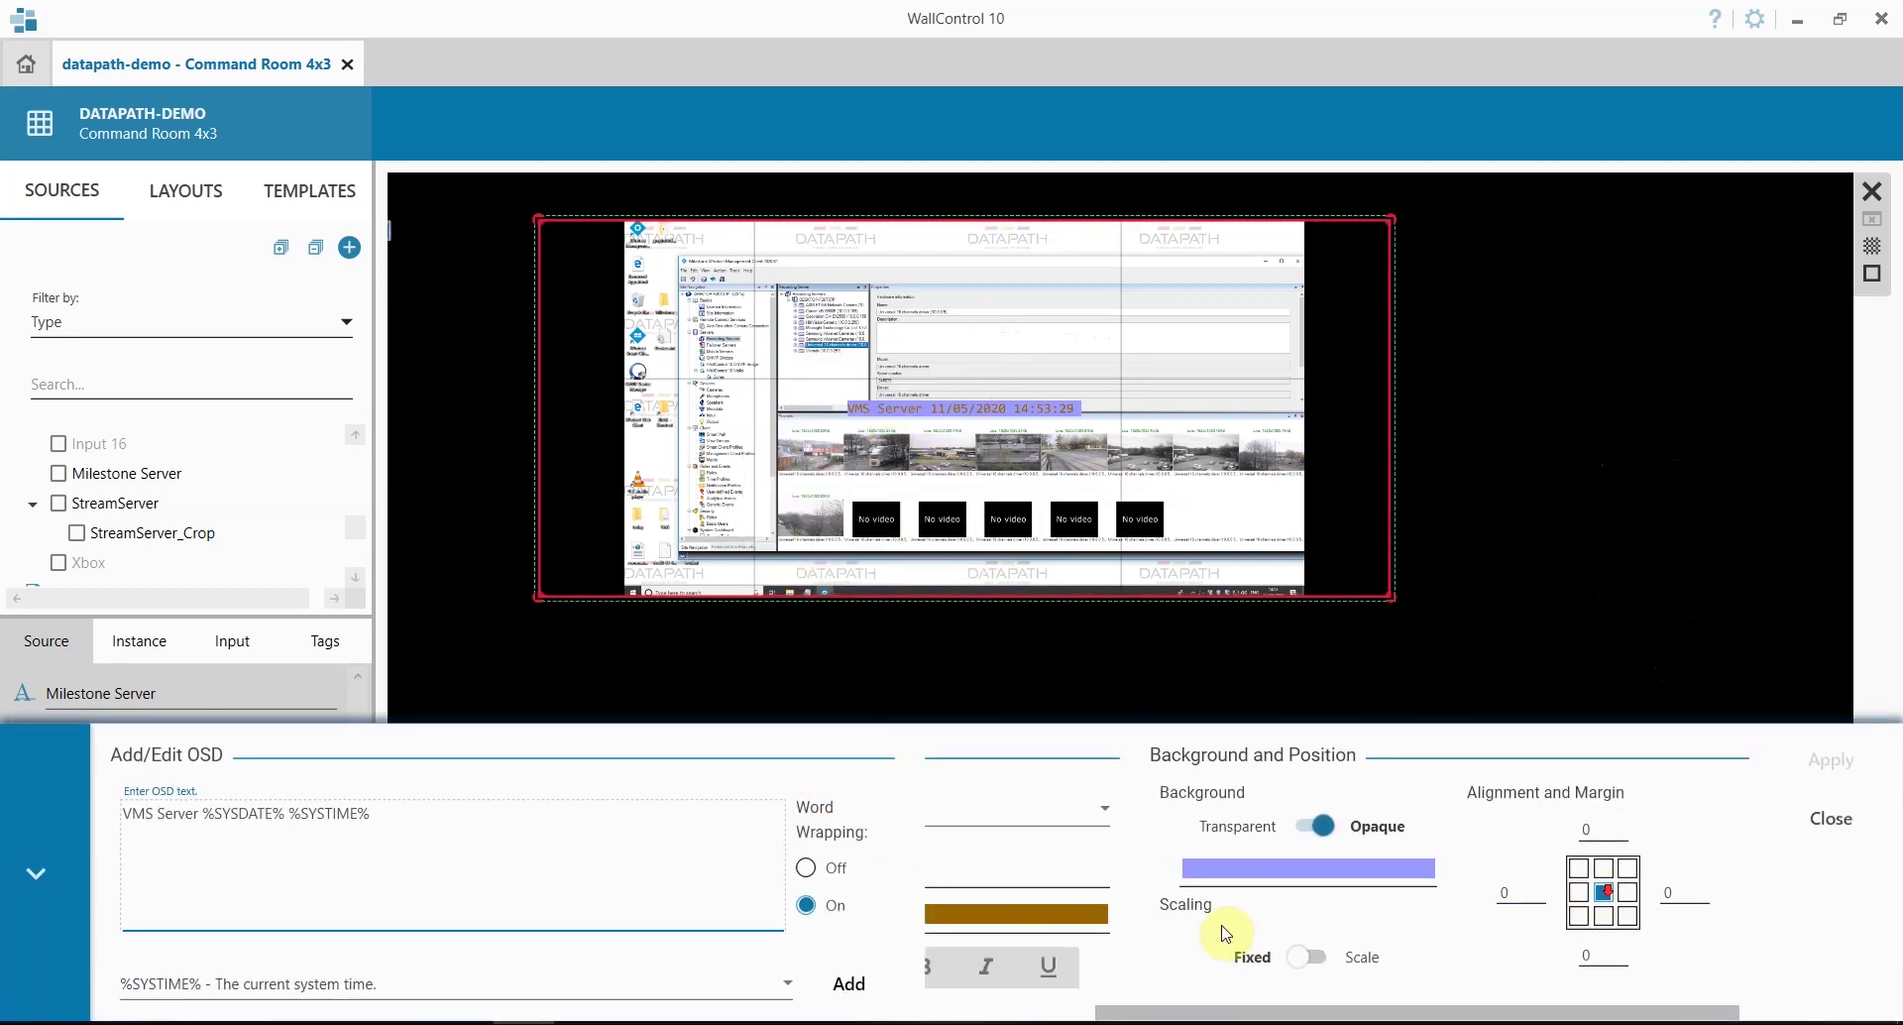
Step: Set the label font to 150-point bold and apply it
drag(1189, 1011, 877, 1016)
click(1076, 862)
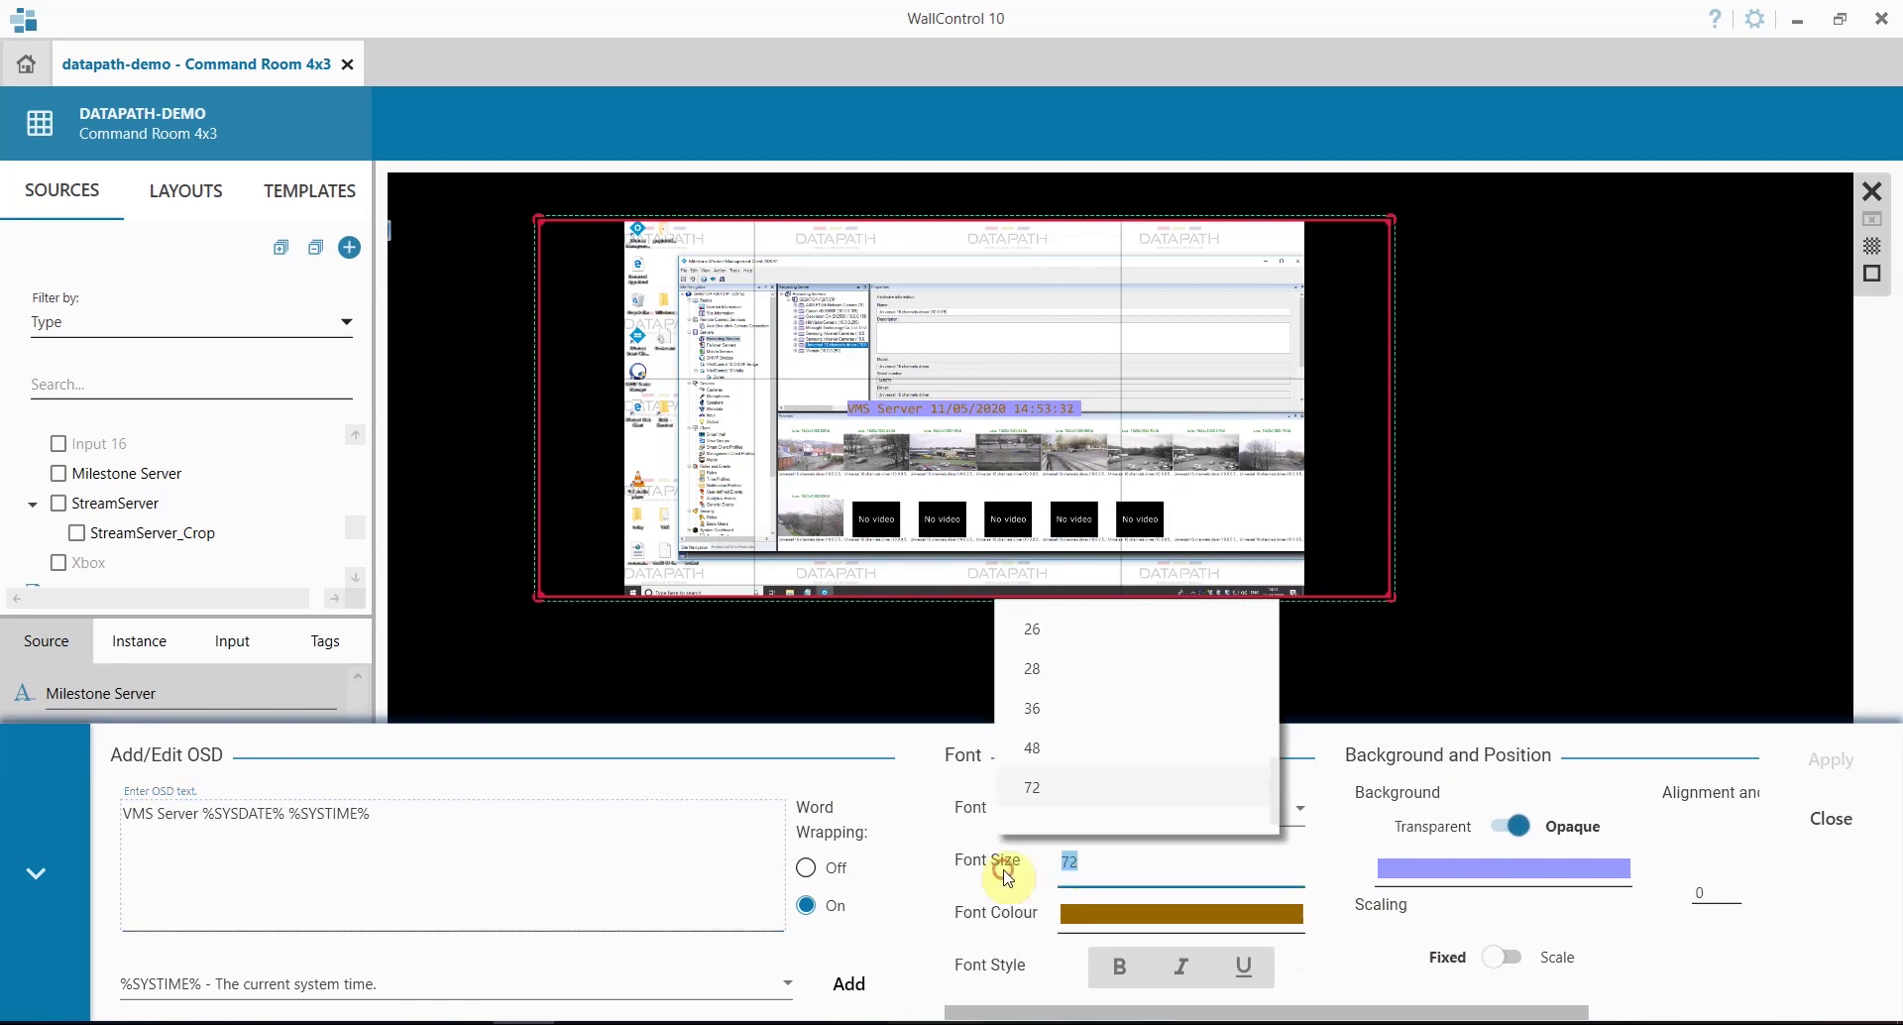
text(150)
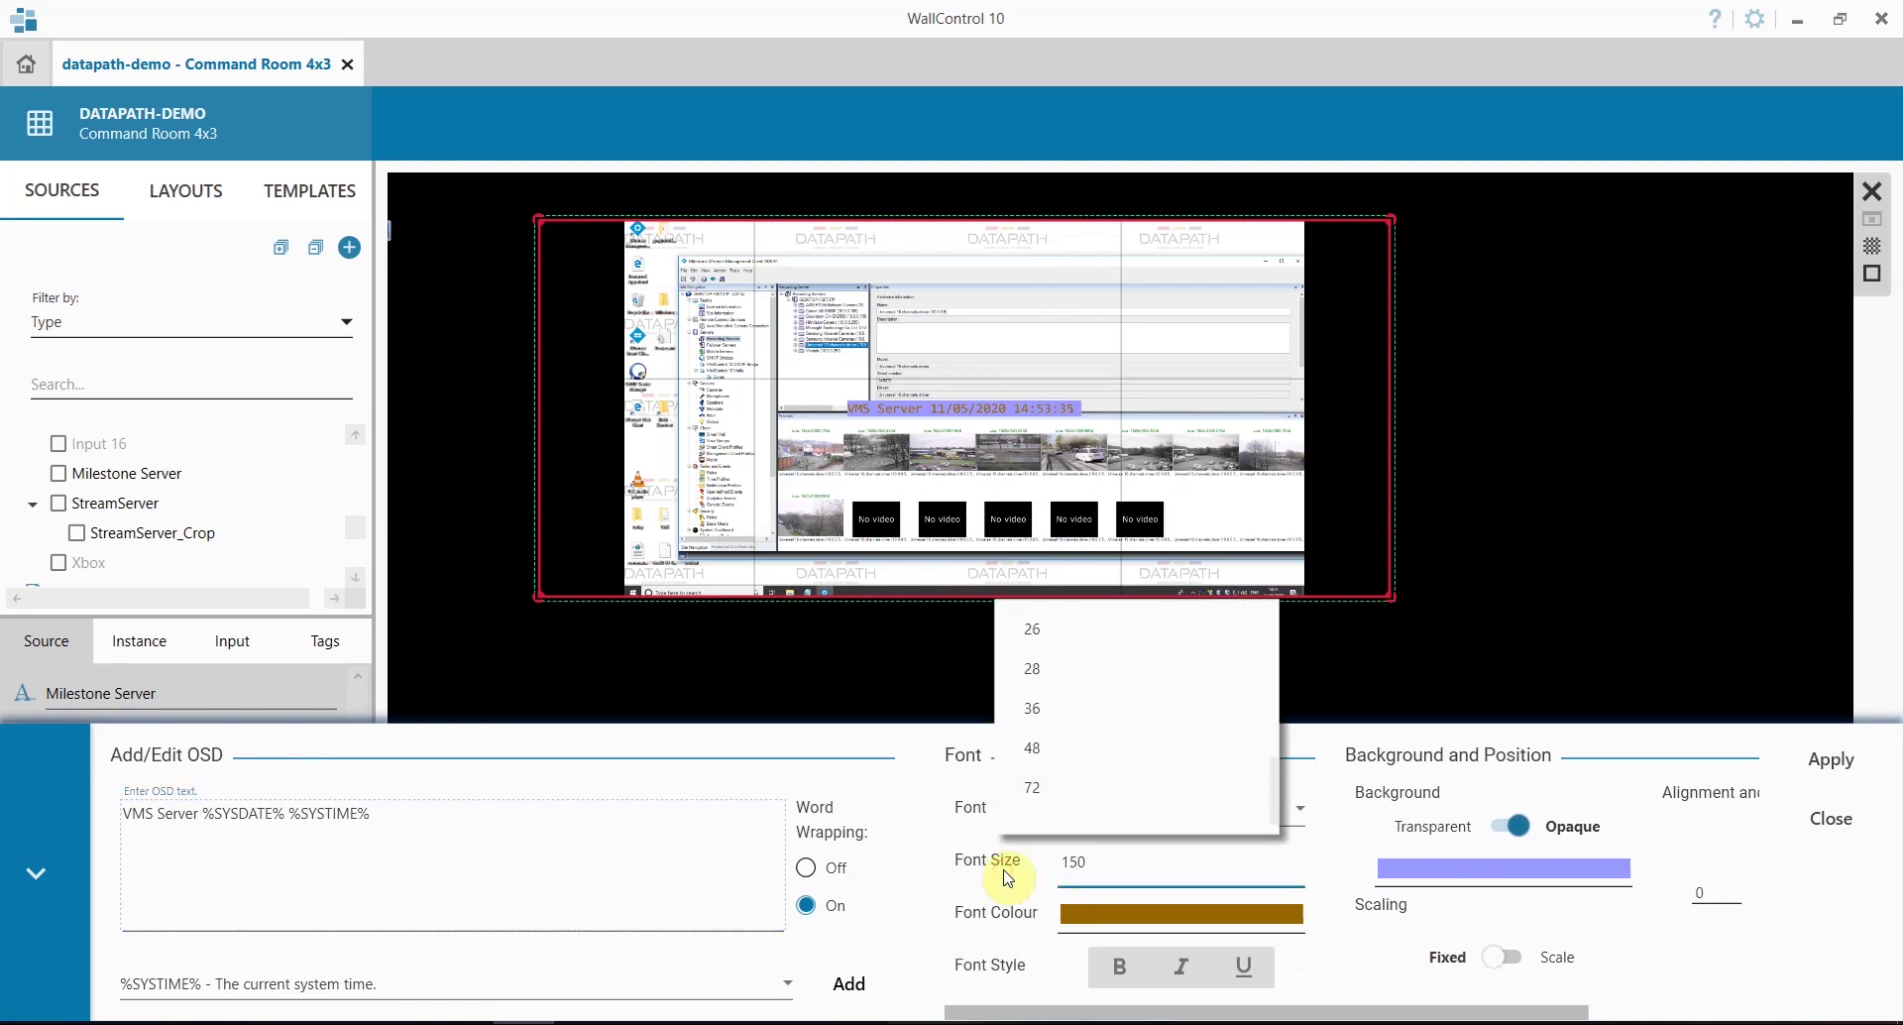
click(1118, 966)
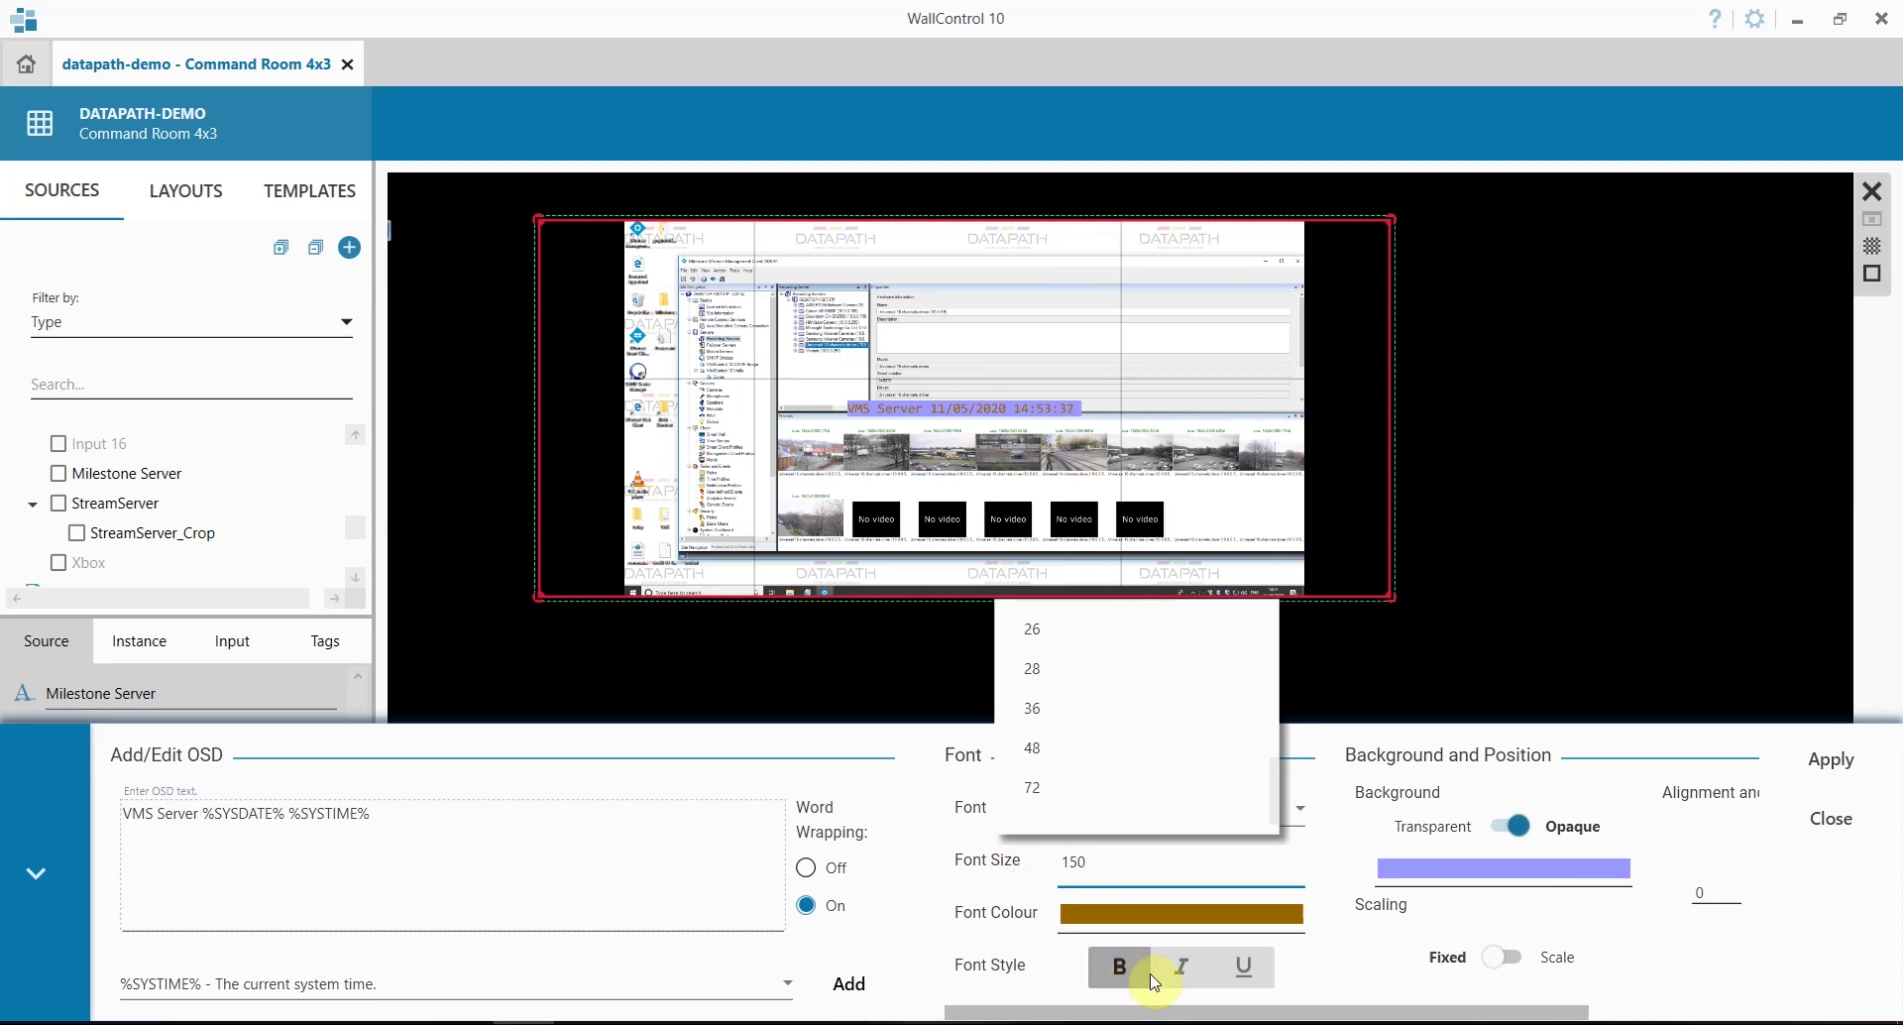
click(1851, 765)
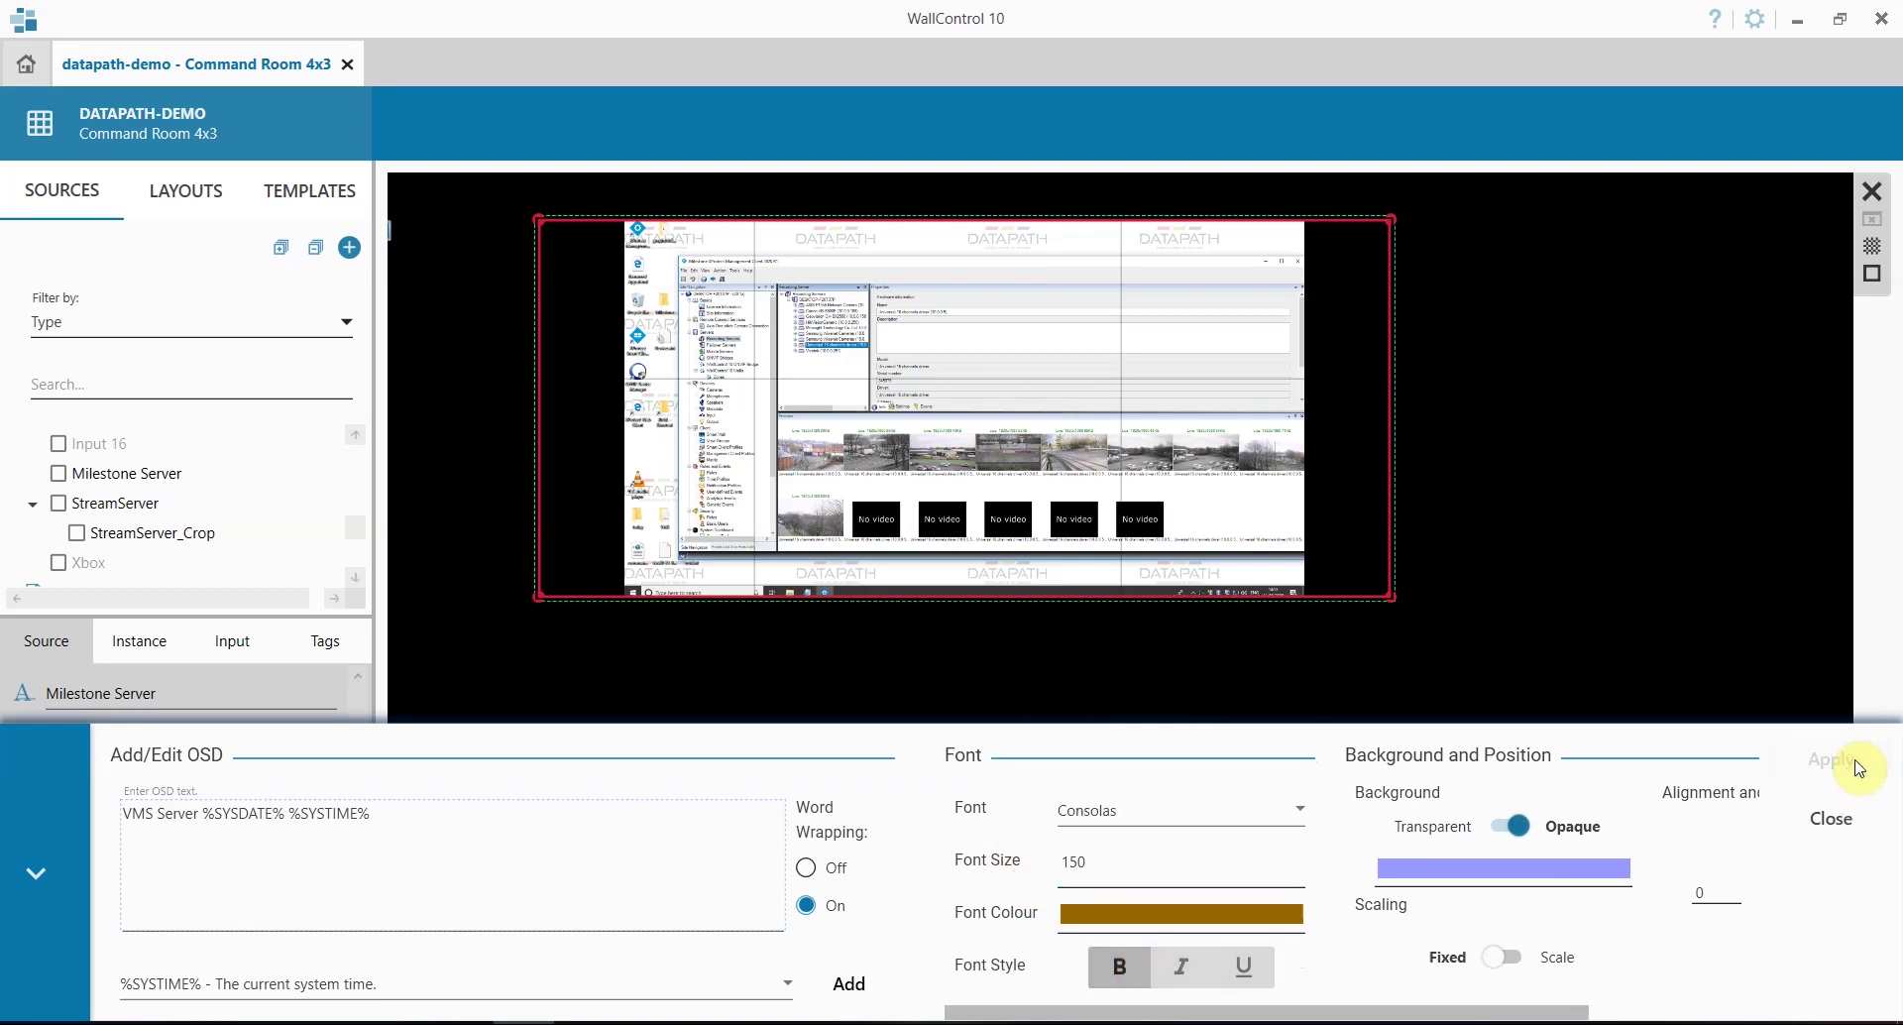
Step: Save the wall to the server layout library as 'OSD Demo2'
click(1827, 830)
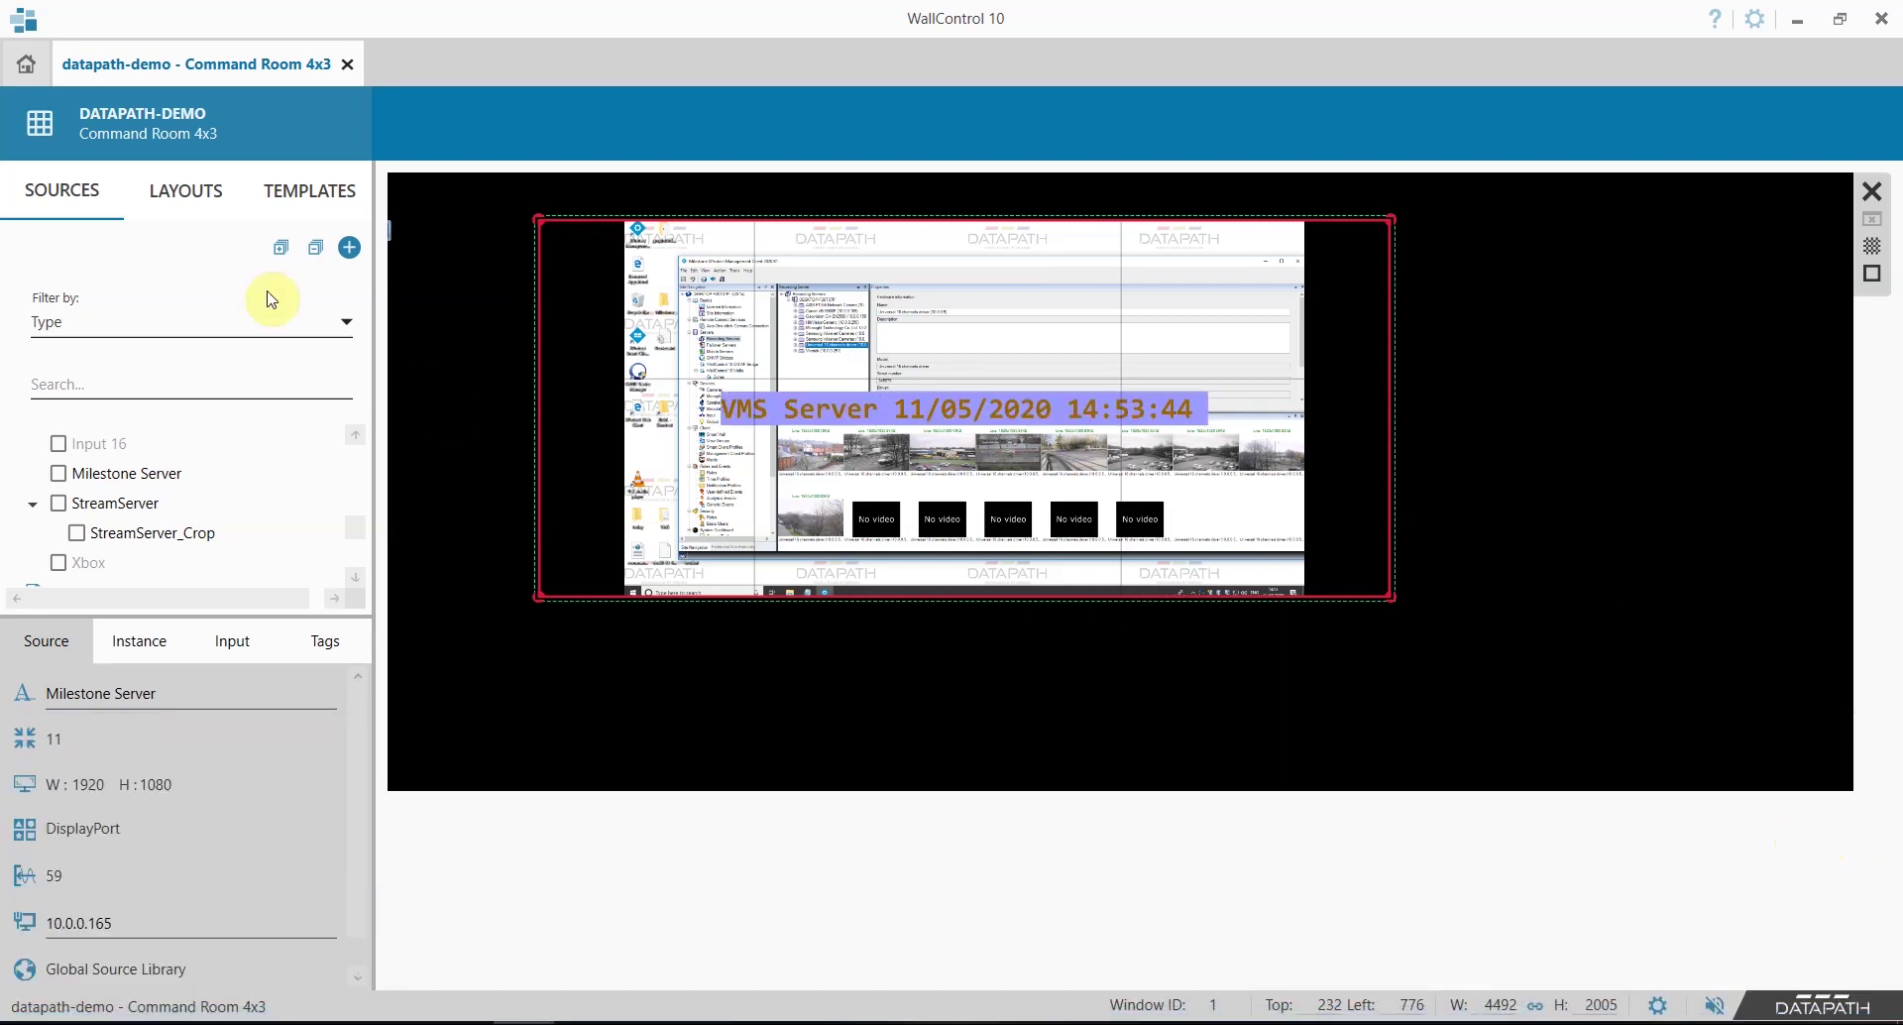
click(185, 199)
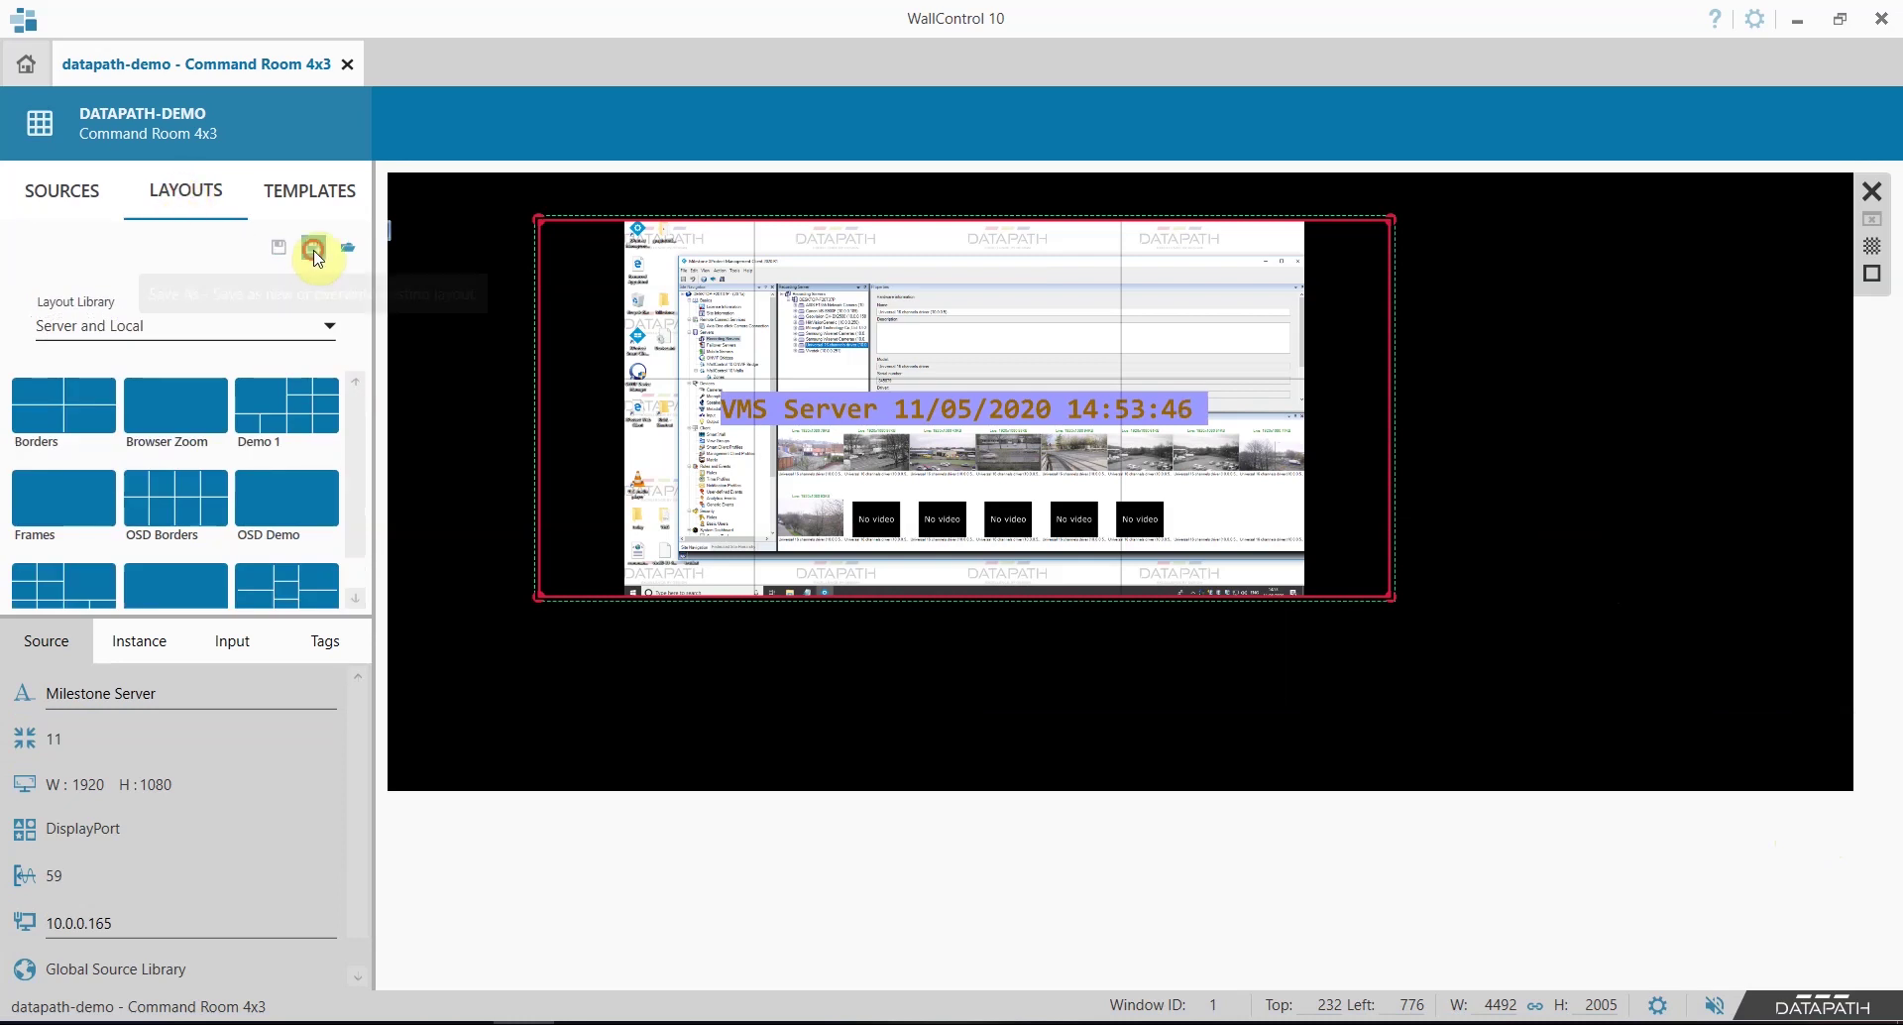
click(314, 254)
text(O)
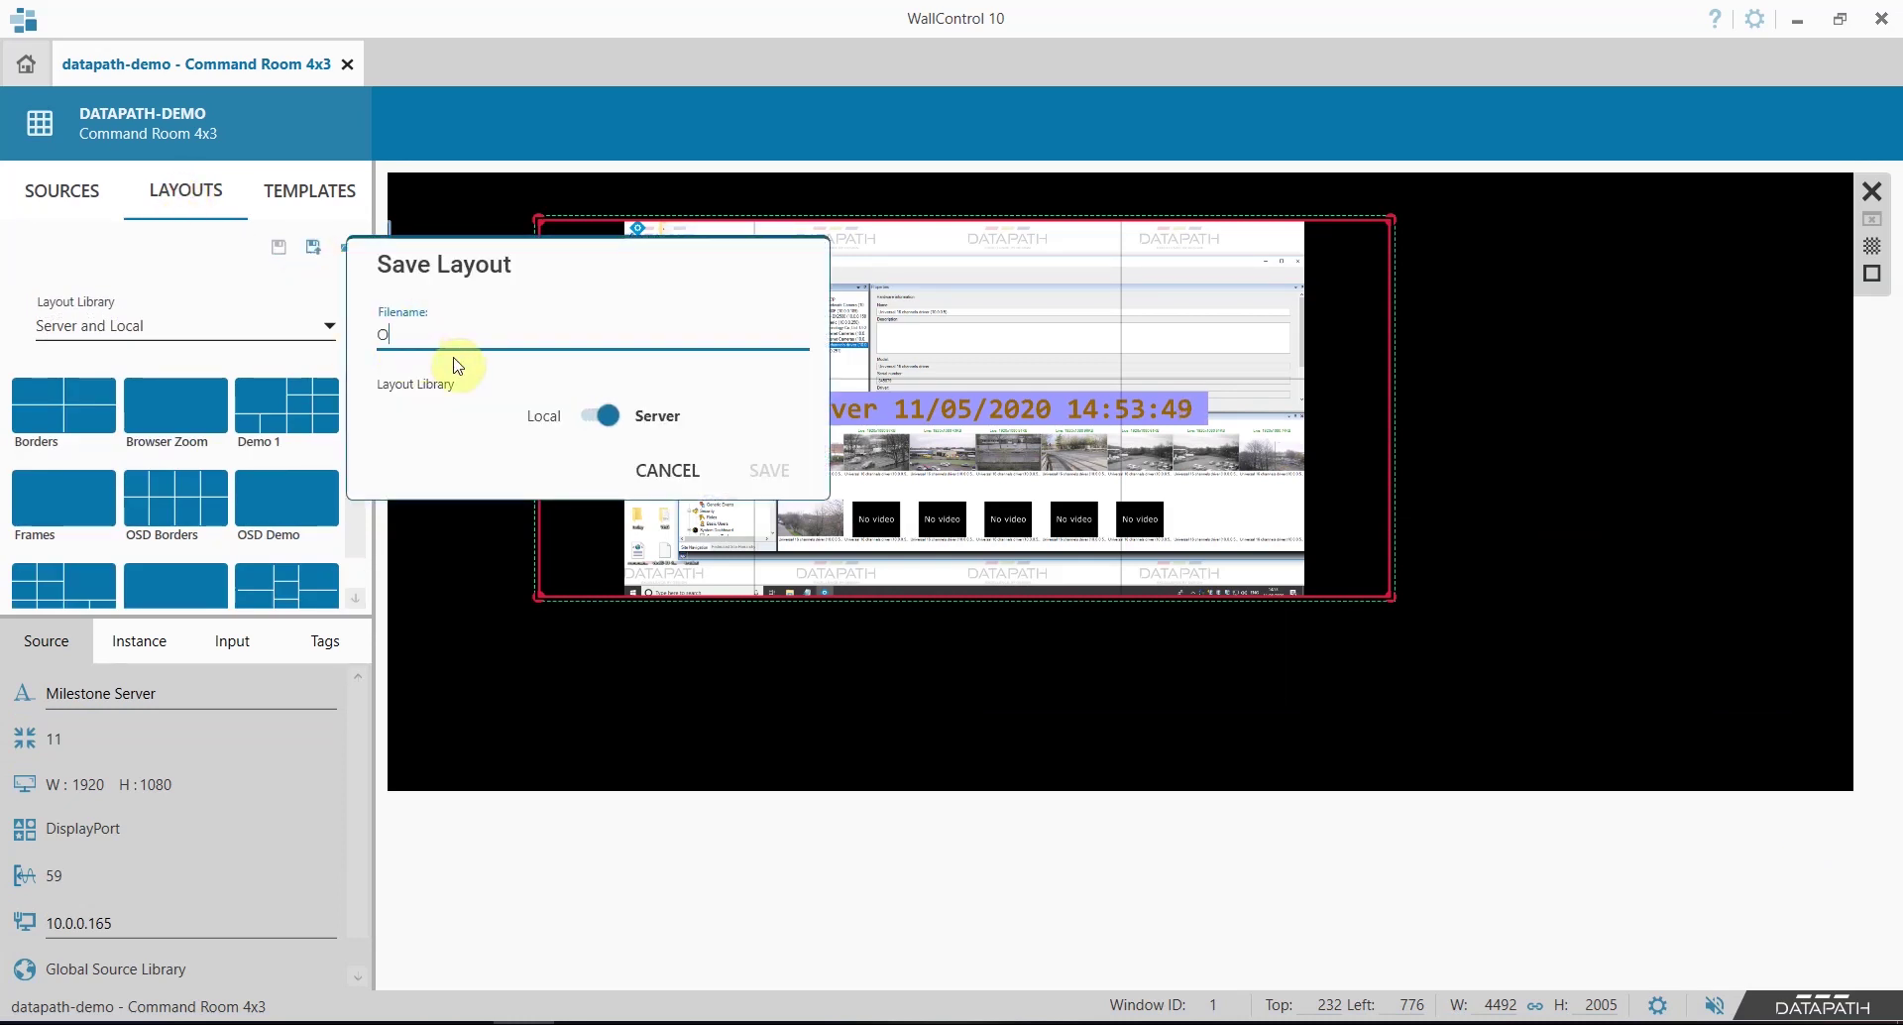
text(SD Demo)
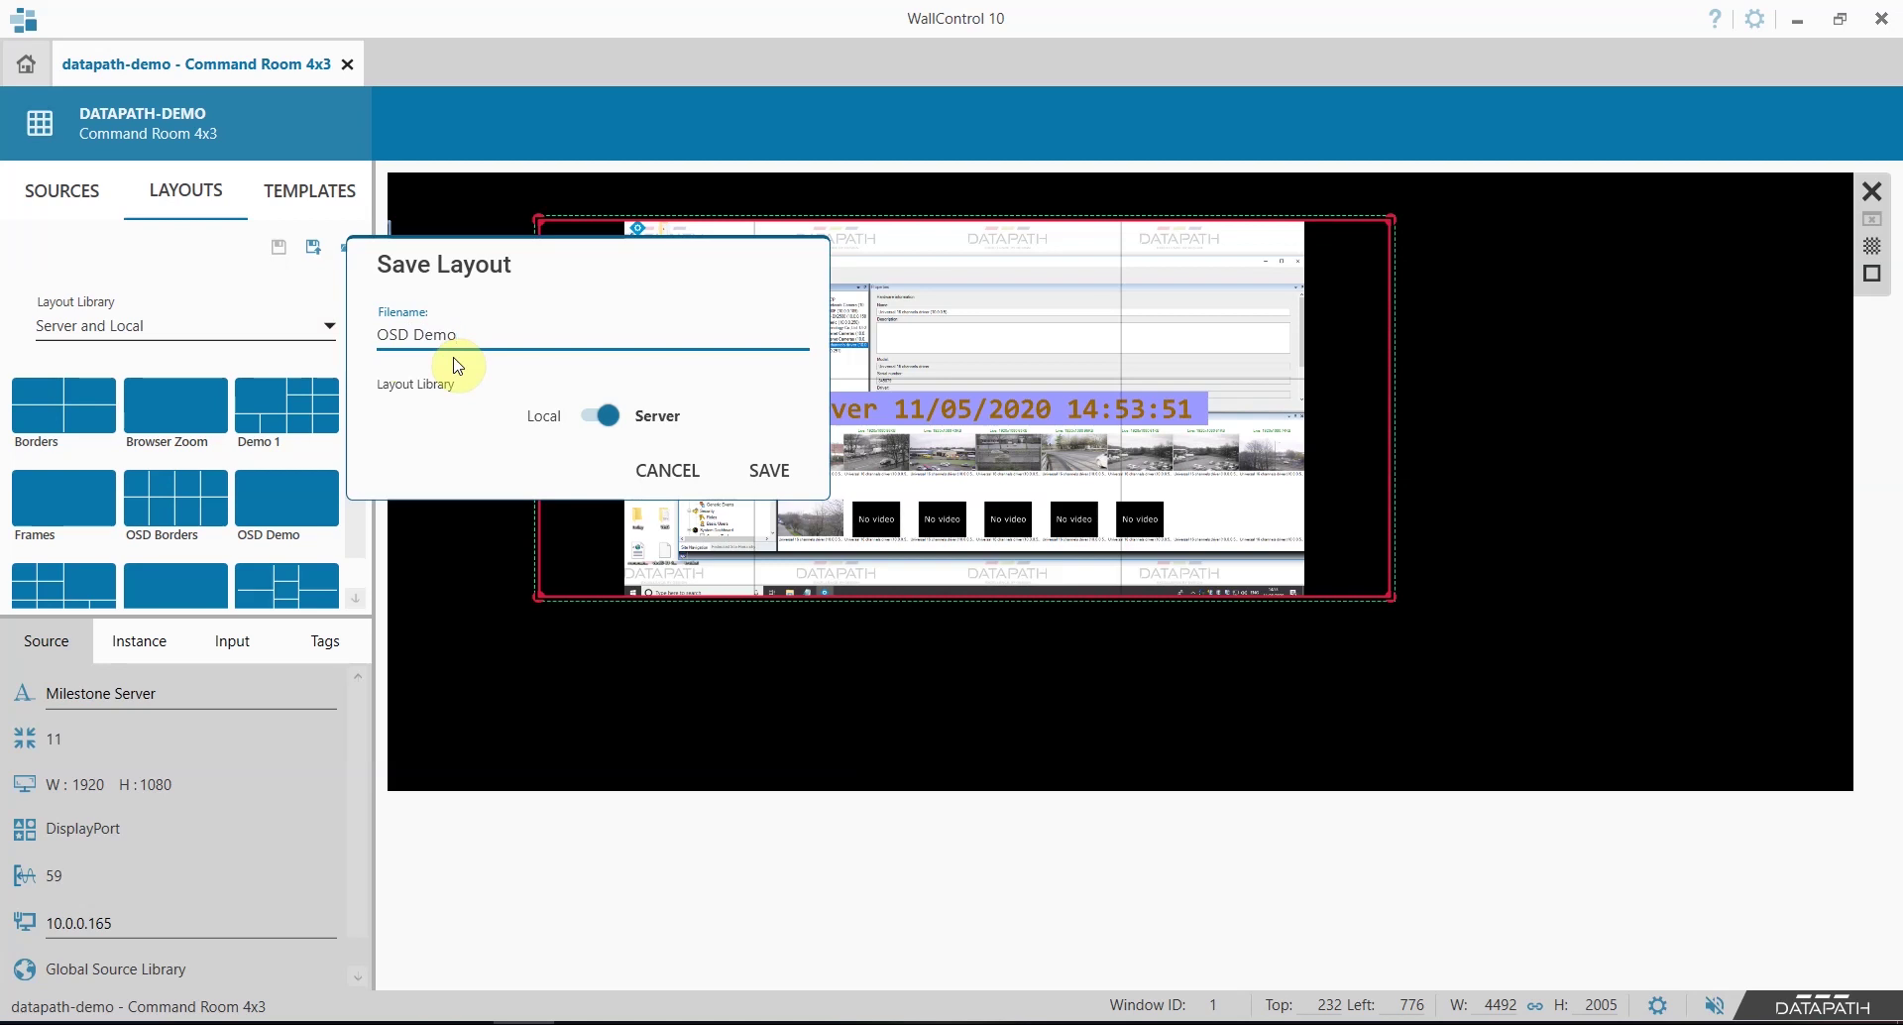
text(2)
click(769, 472)
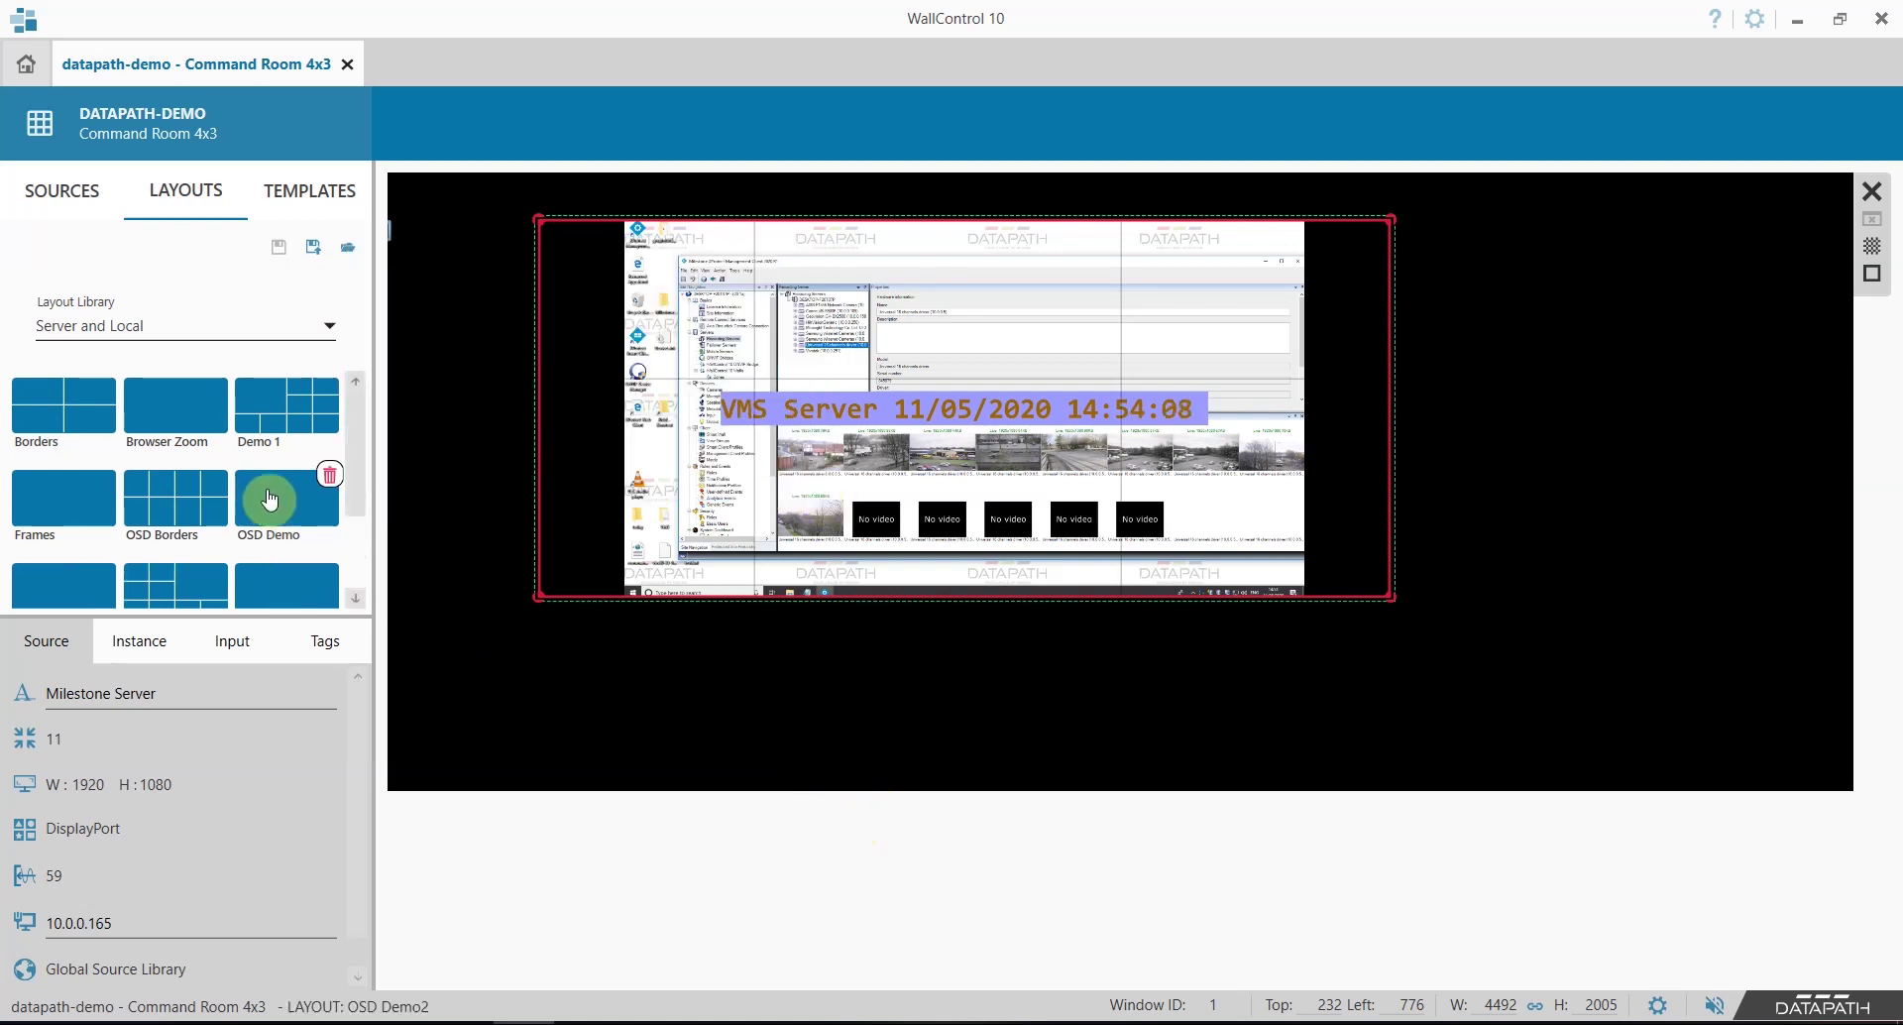